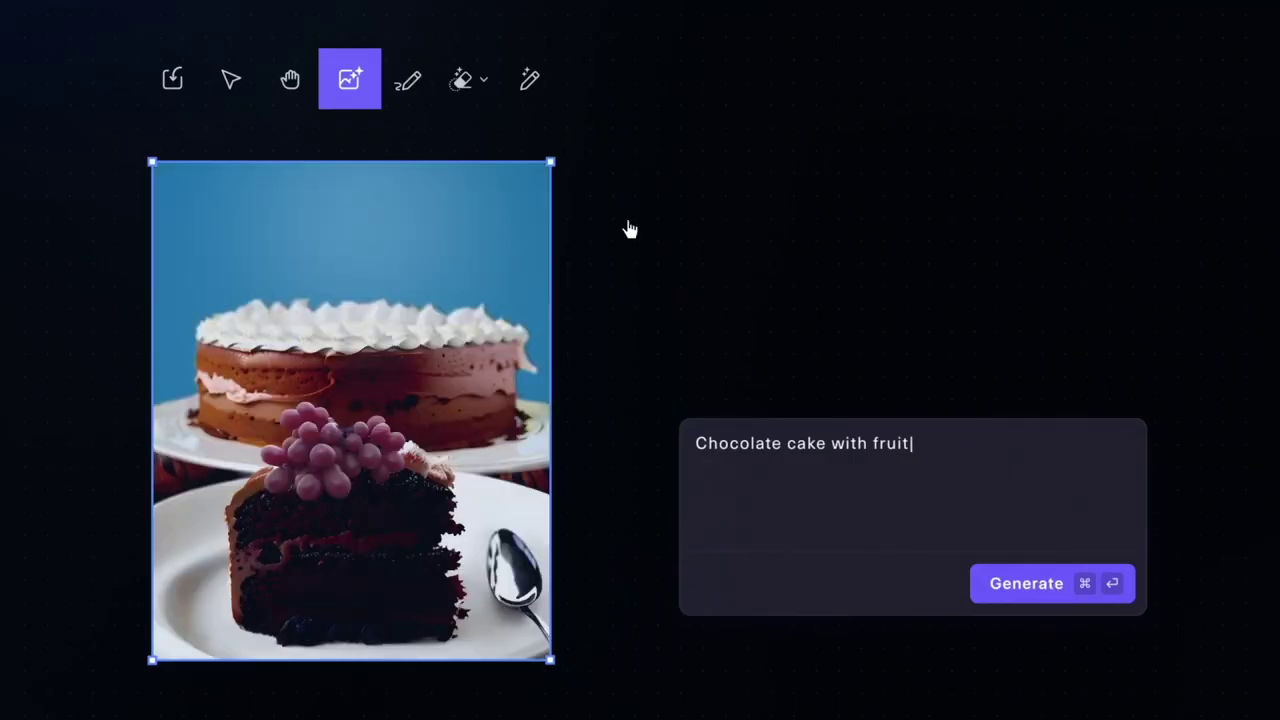
Mask the grapes on top of the cake slice with the object eraser brush and erase them
left_click(484, 92)
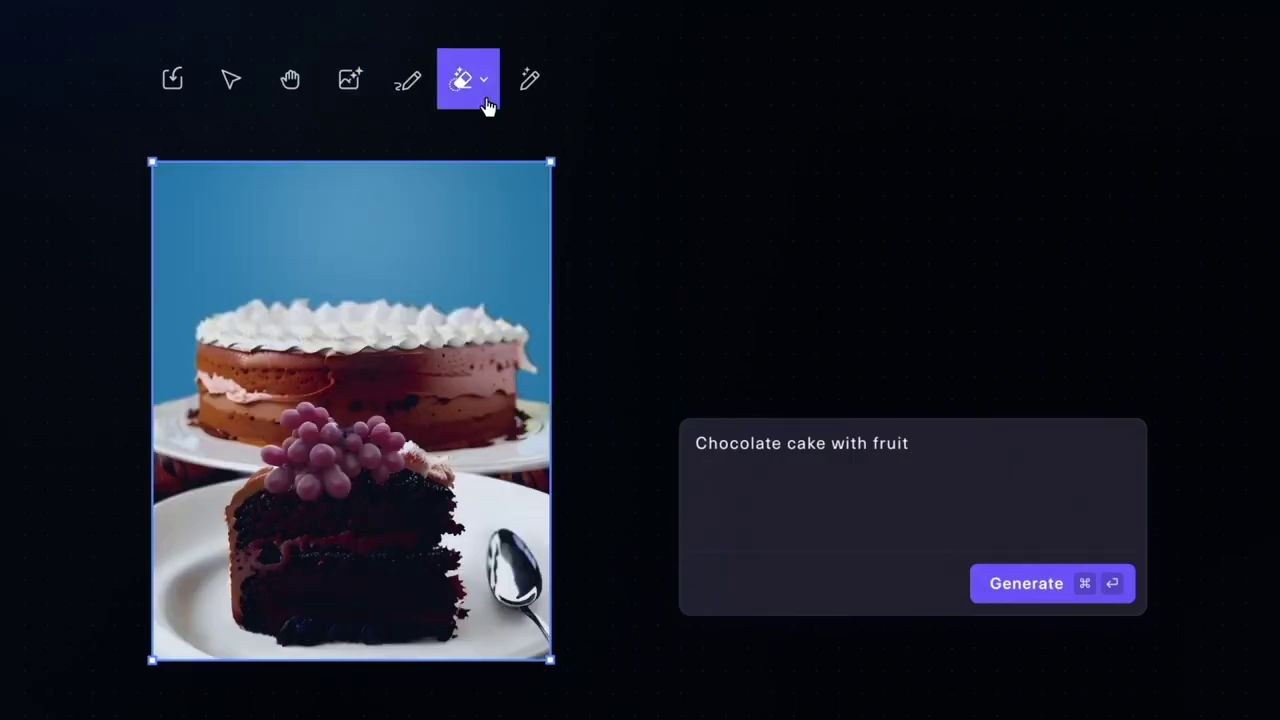
left_click(474, 184)
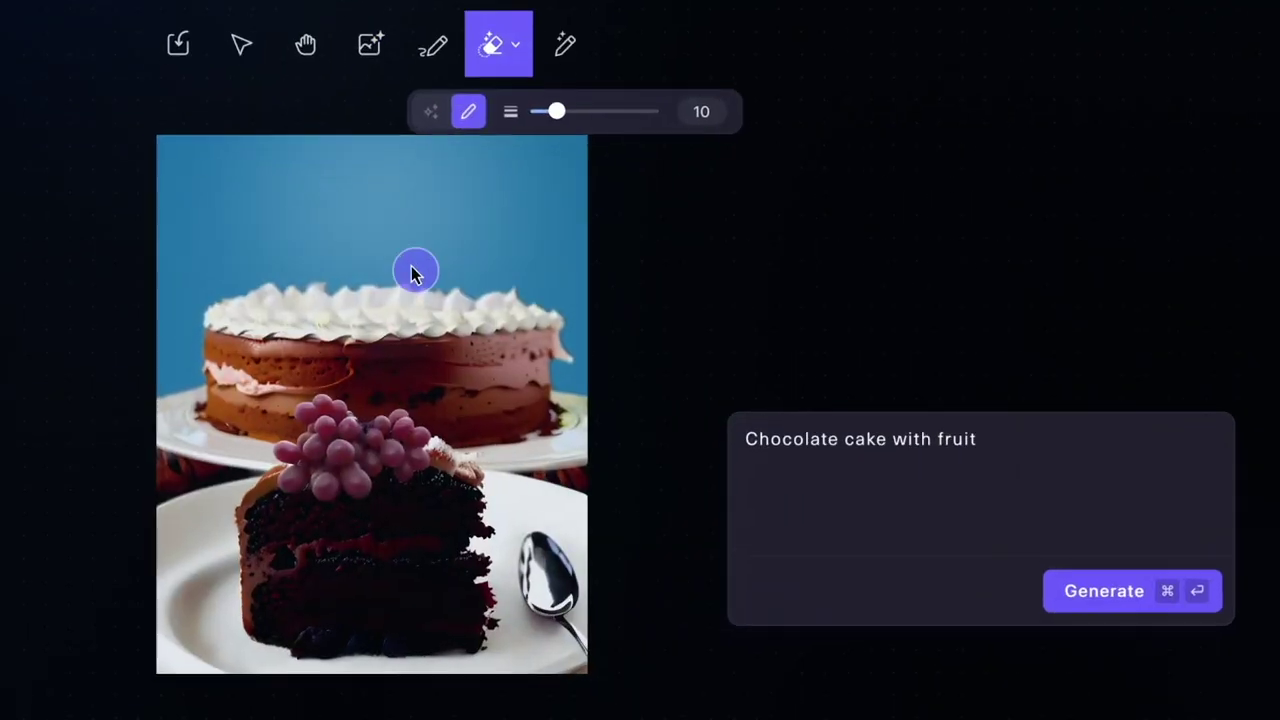
mouse_move(280, 420)
left_mouse_down()
mouse_move(387, 433)
mouse_move(274, 481)
left_mouse_up()
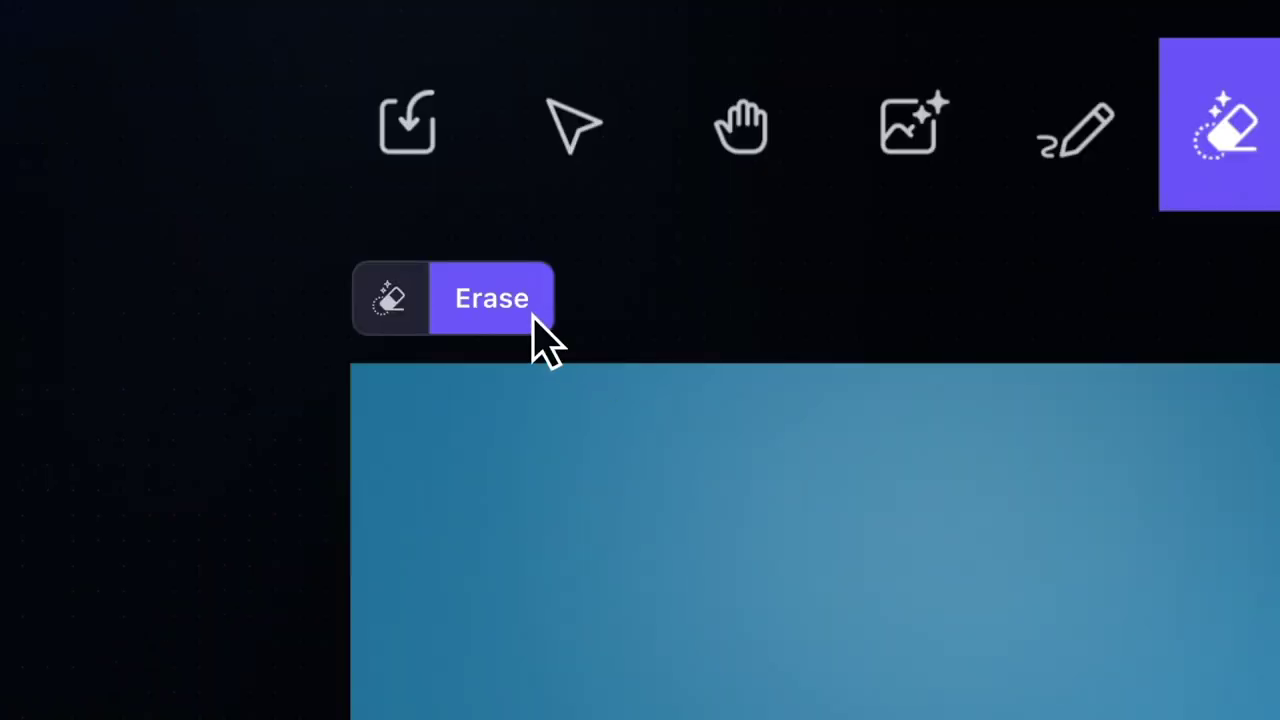
left_click(492, 298)
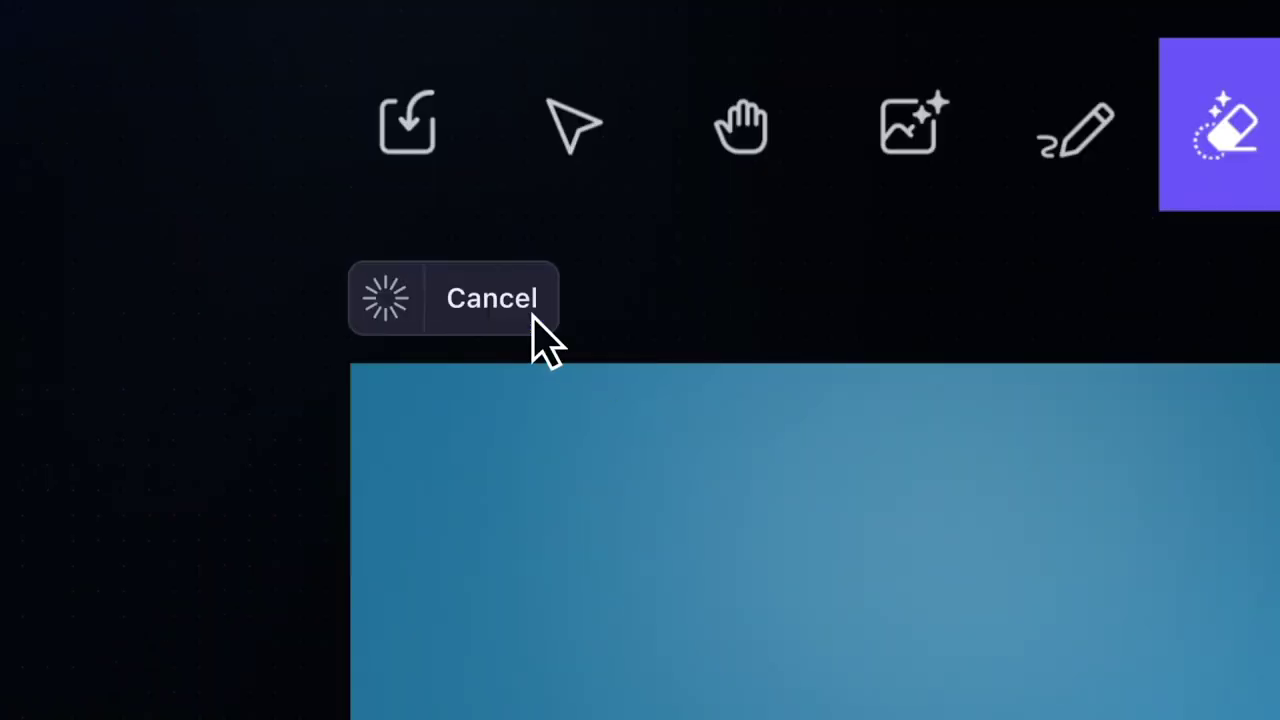
left_click(828, 298)
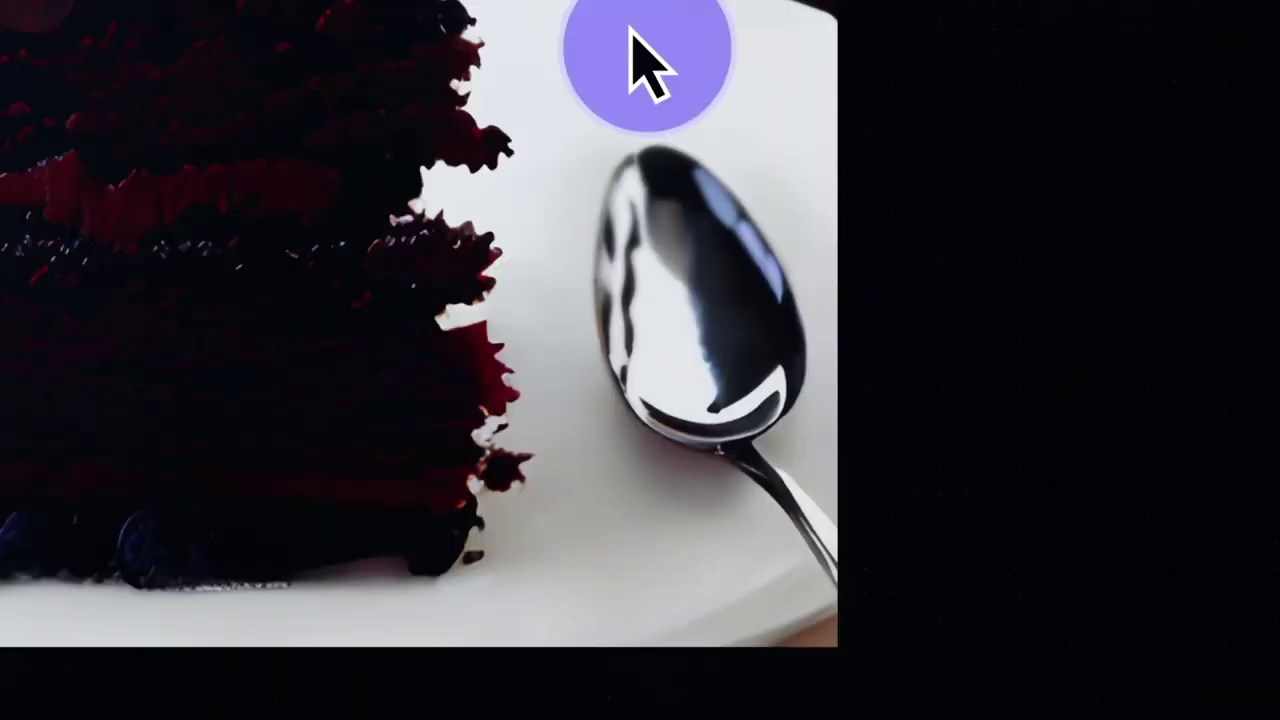
Mask the spoon beside the cake slice and generate a fork in its place with an edit instruction
left_click_drag(629, 140, 666, 500)
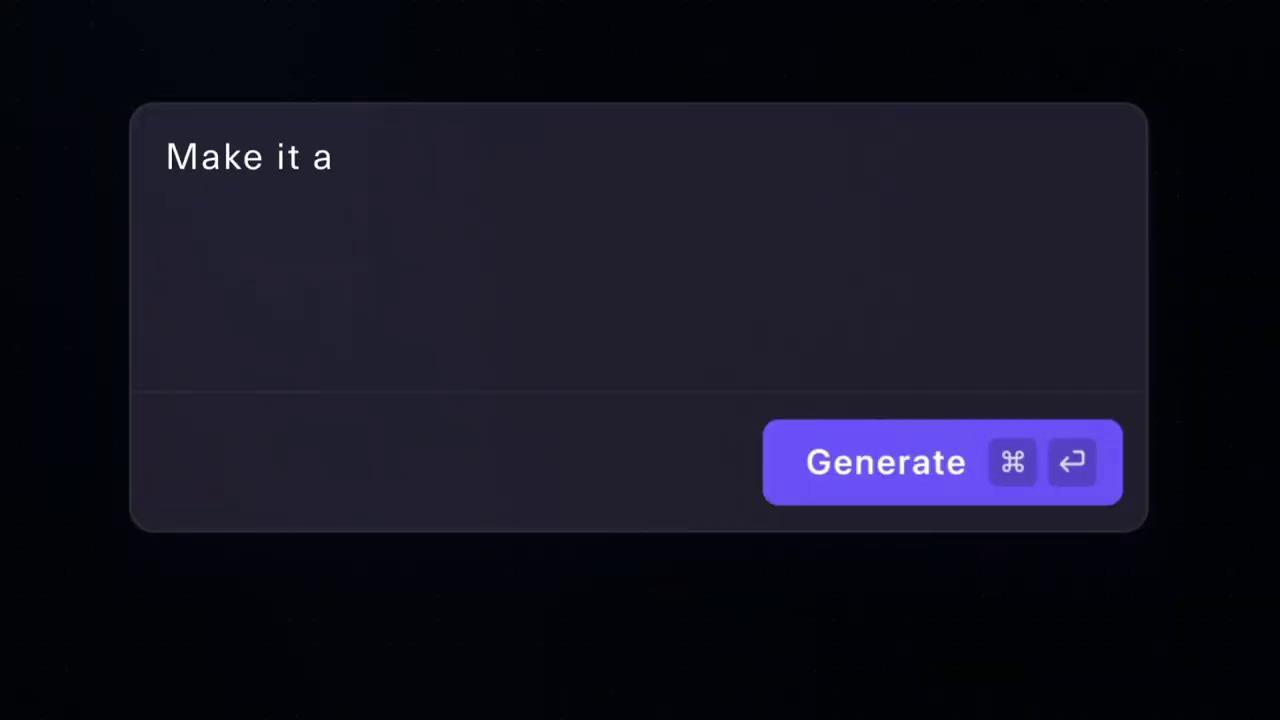
left_click(943, 466)
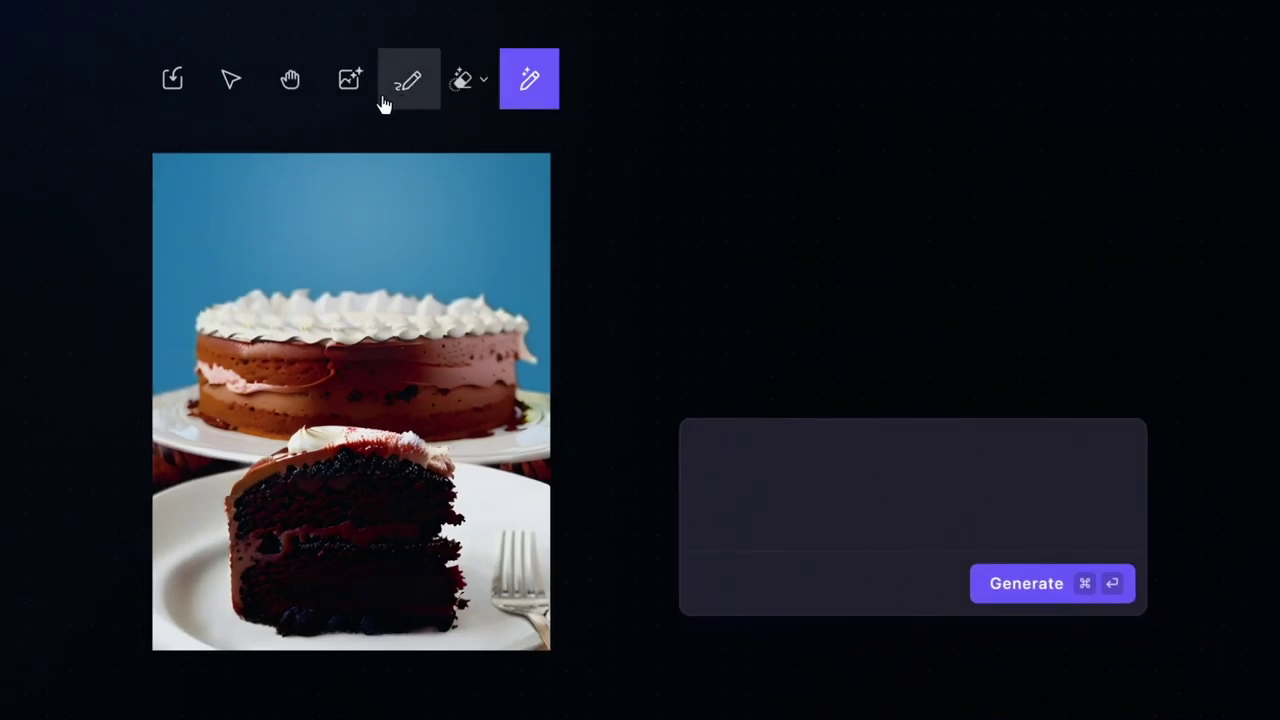
Frame the whole cake image and generate an edit from the prompt "Add birthday candles"
left_click(366, 100)
left_click_drag(153, 153, 551, 650)
type("Add birthday candles")
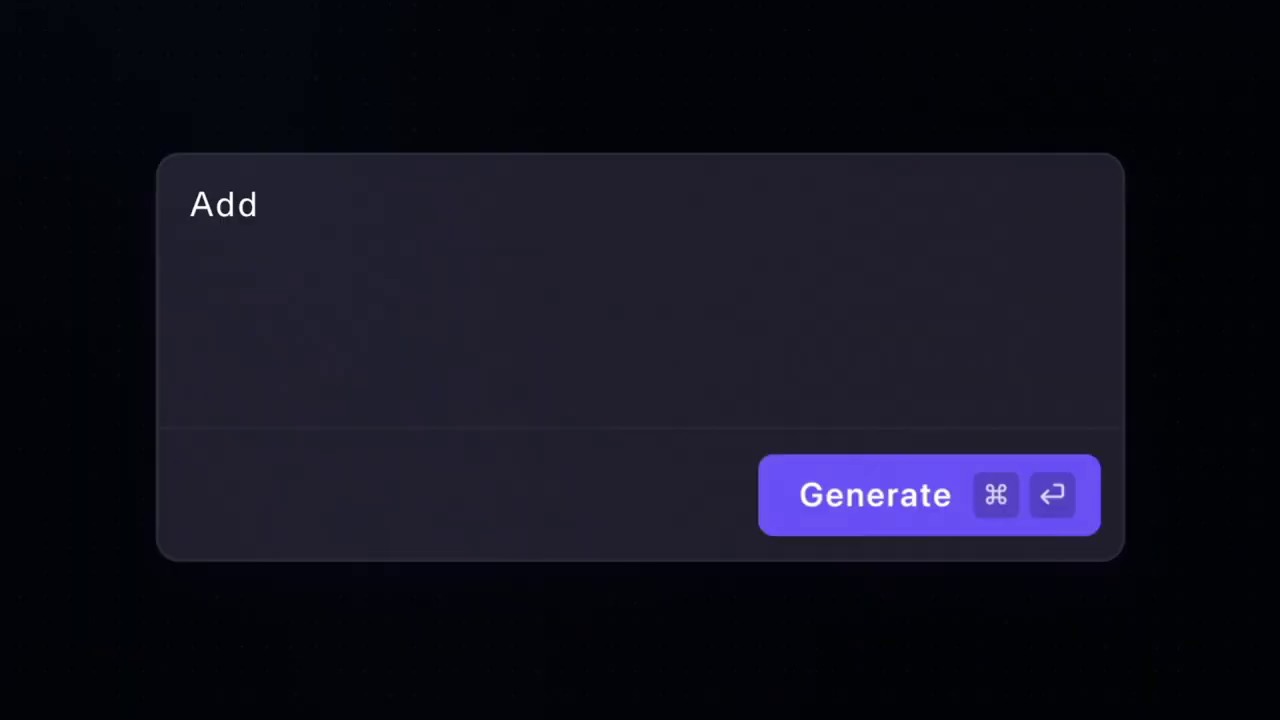
left_click(938, 512)
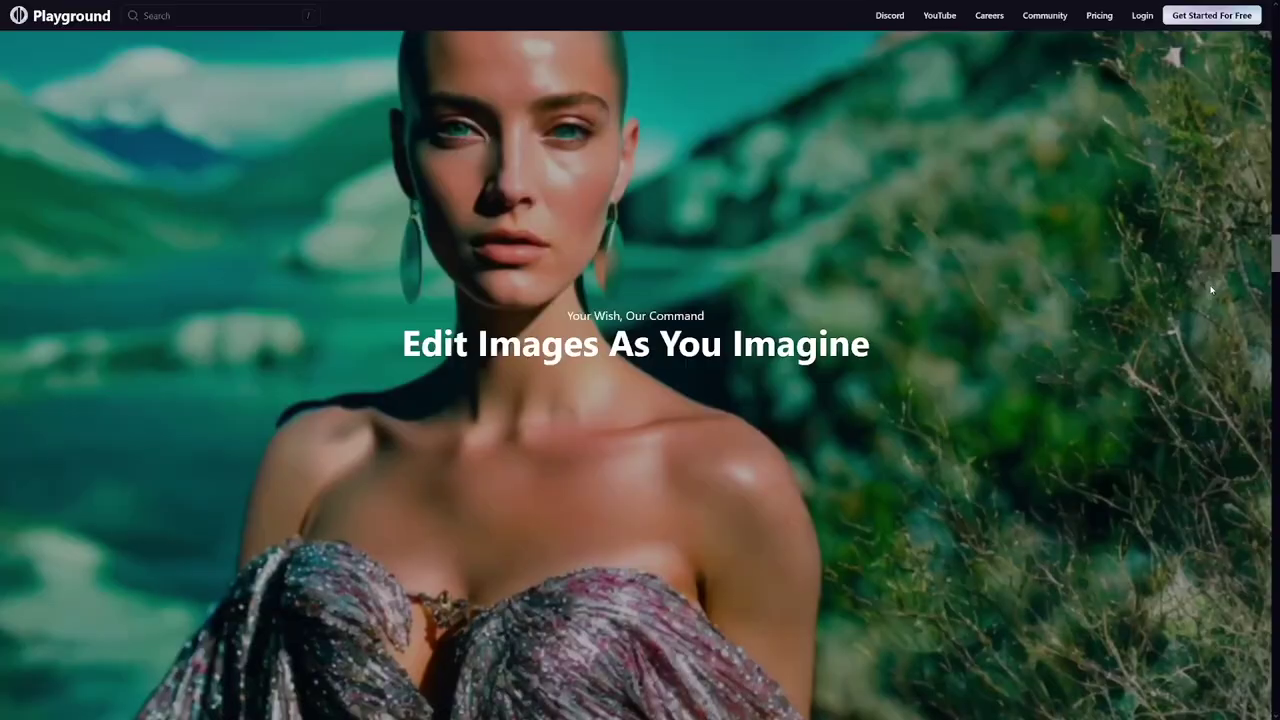
Get started from the Playground home page and switch the editor to the Board mode
left_click(400, 266)
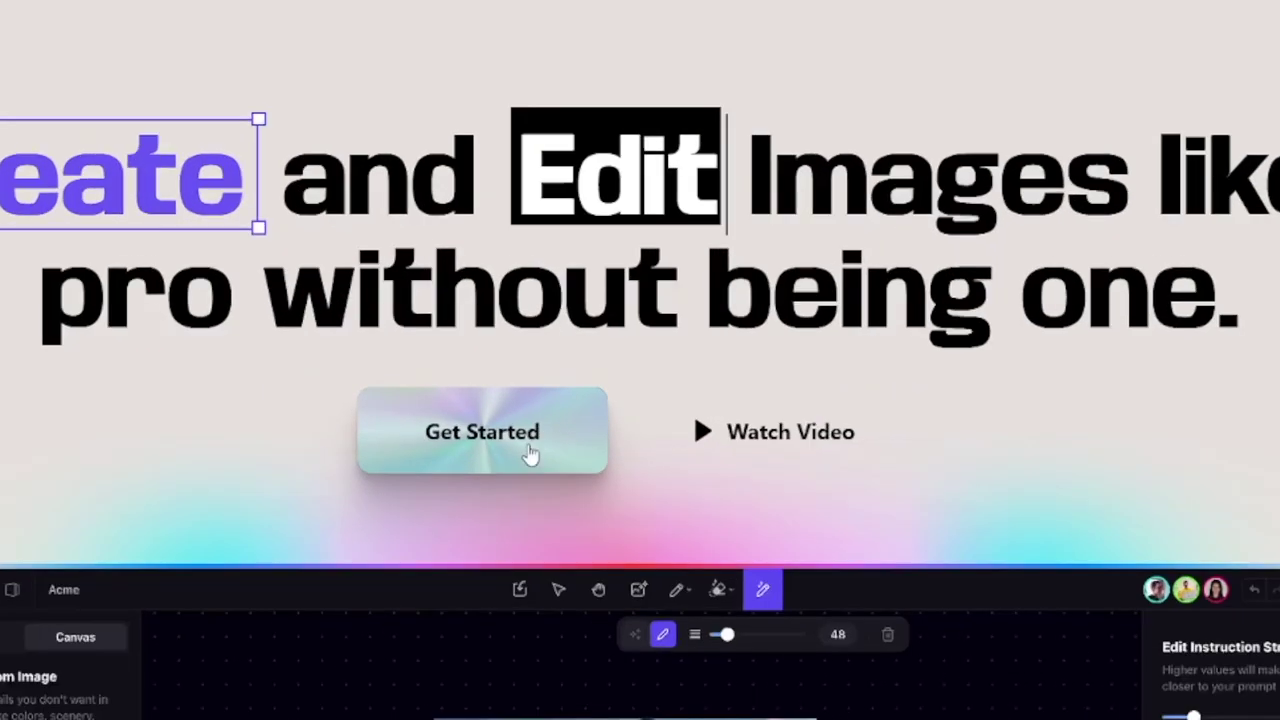
left_click(530, 455)
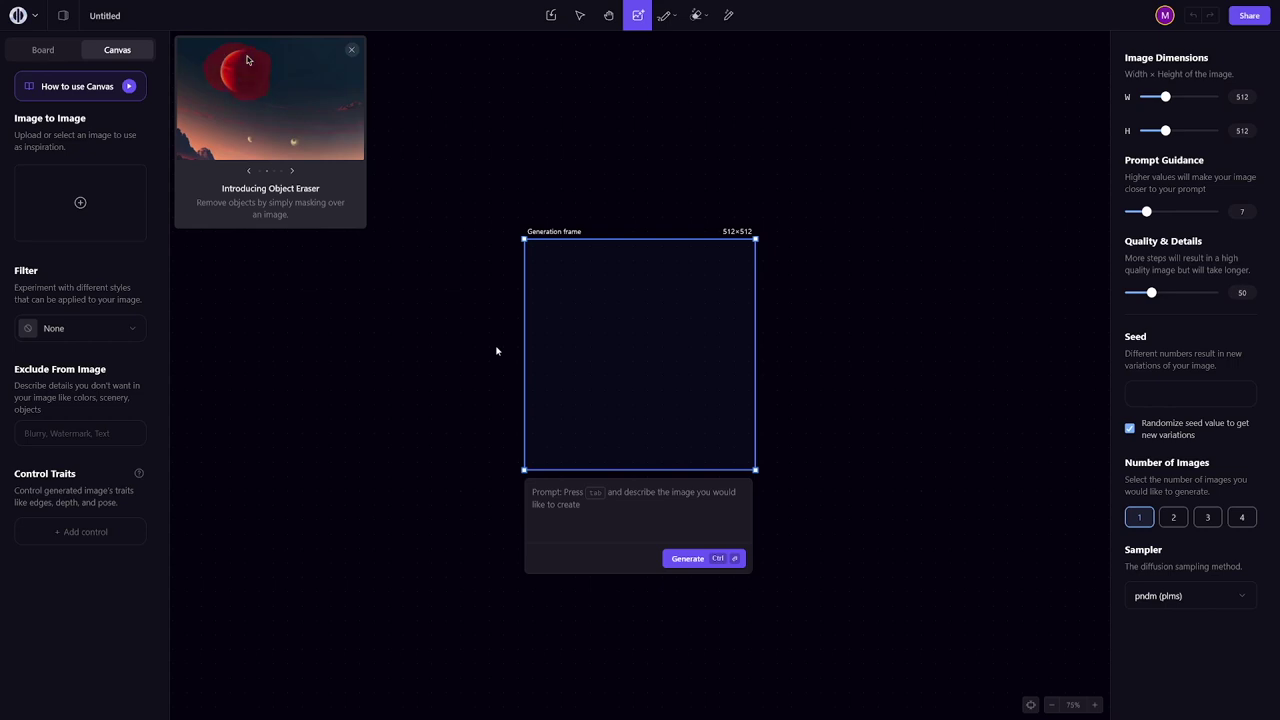
left_click(42, 52)
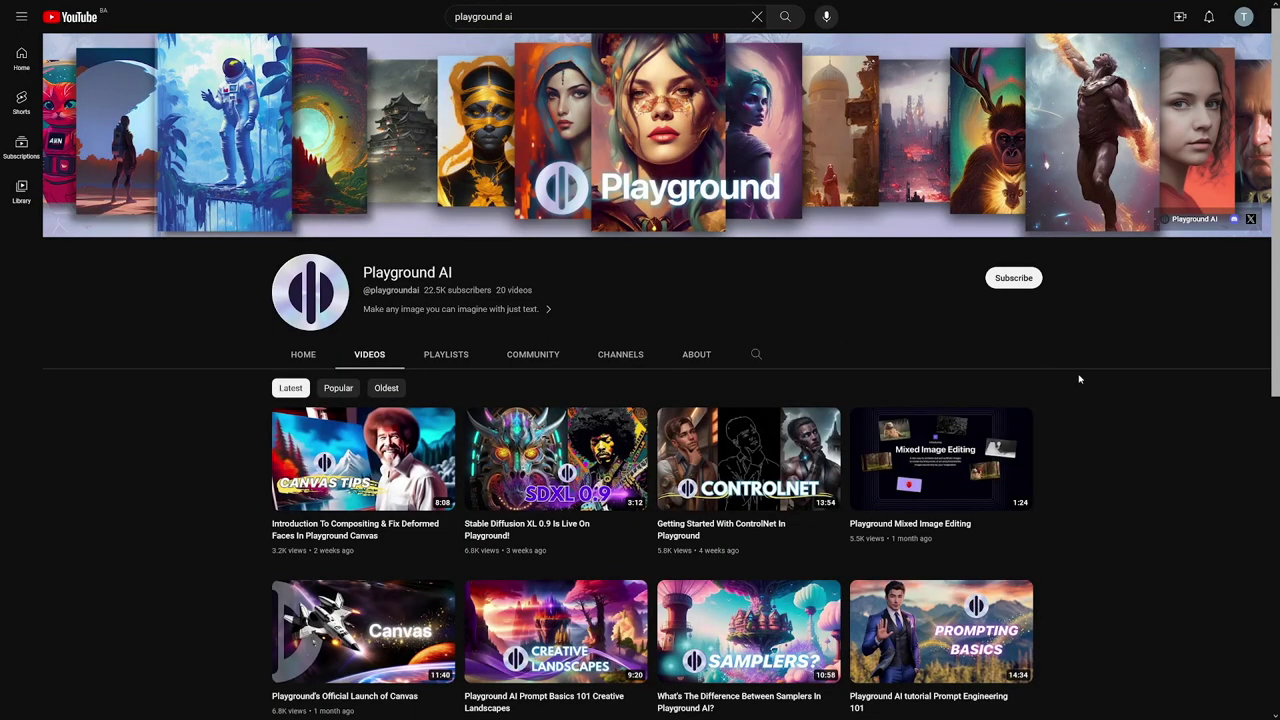
Browse the video tutorials published on the Playground AI YouTube channel
scroll(1079, 379, "down", 2)
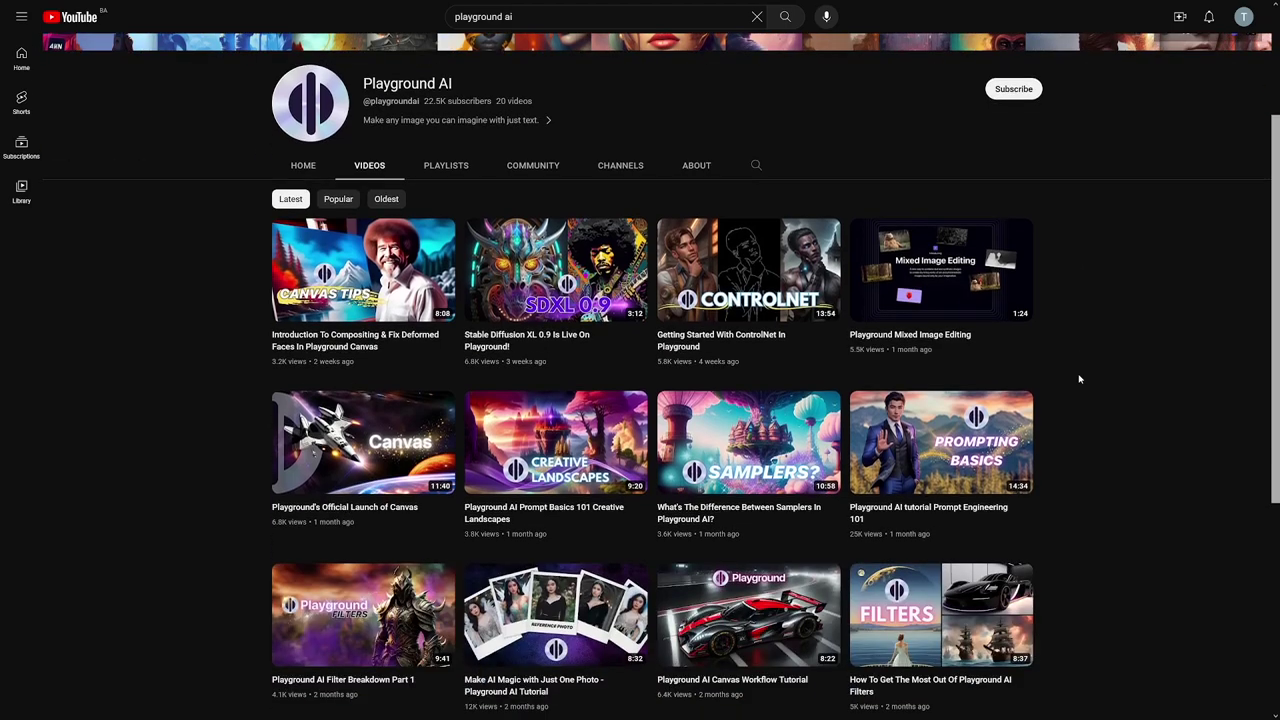
scroll(1079, 379, "down", 2)
scroll(1079, 379, "down", 2)
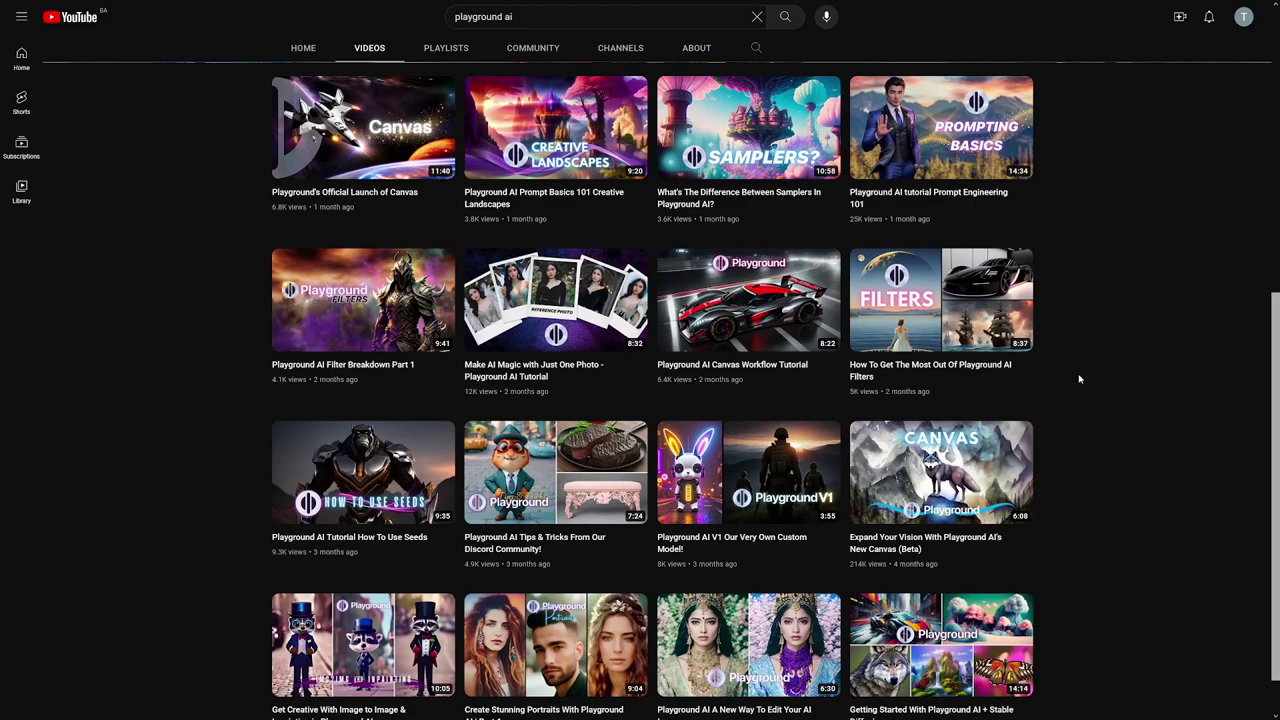
scroll(1079, 379, "up", 1)
scroll(1069, 377, "up", 4)
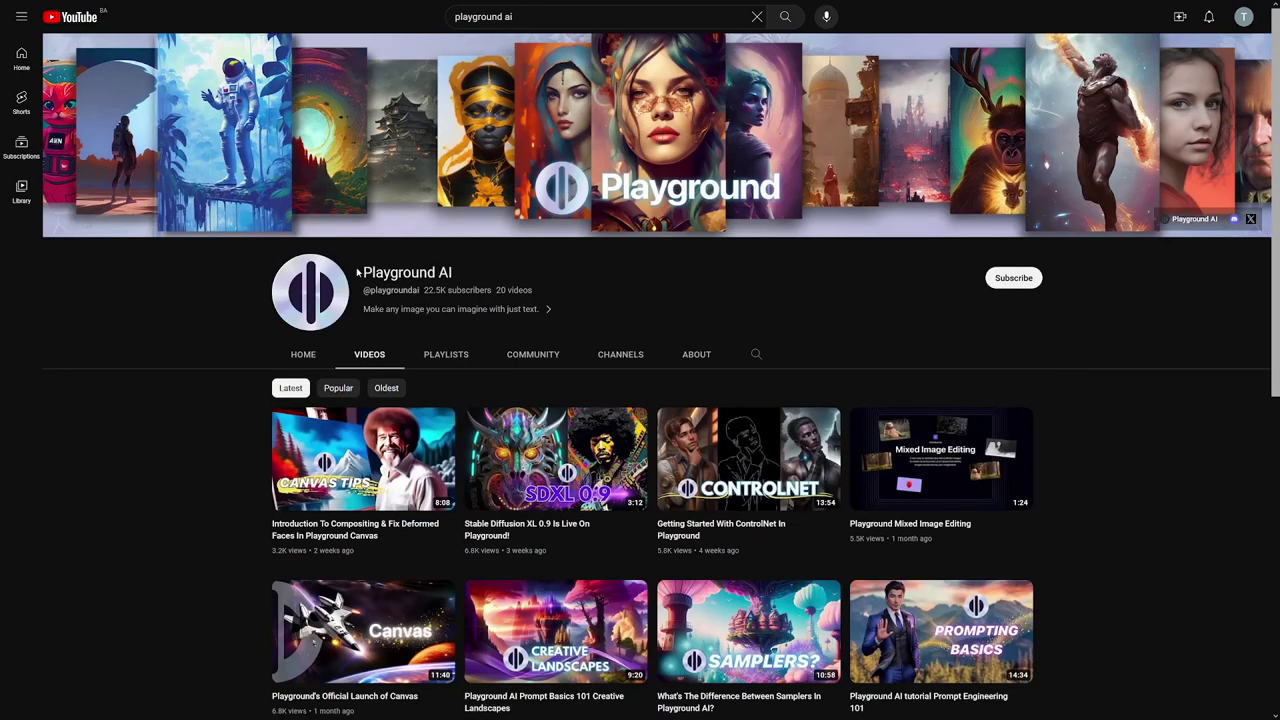
left_click_drag(357, 272, 491, 281)
left_click(927, 332)
scroll(1071, 377, "down", 2)
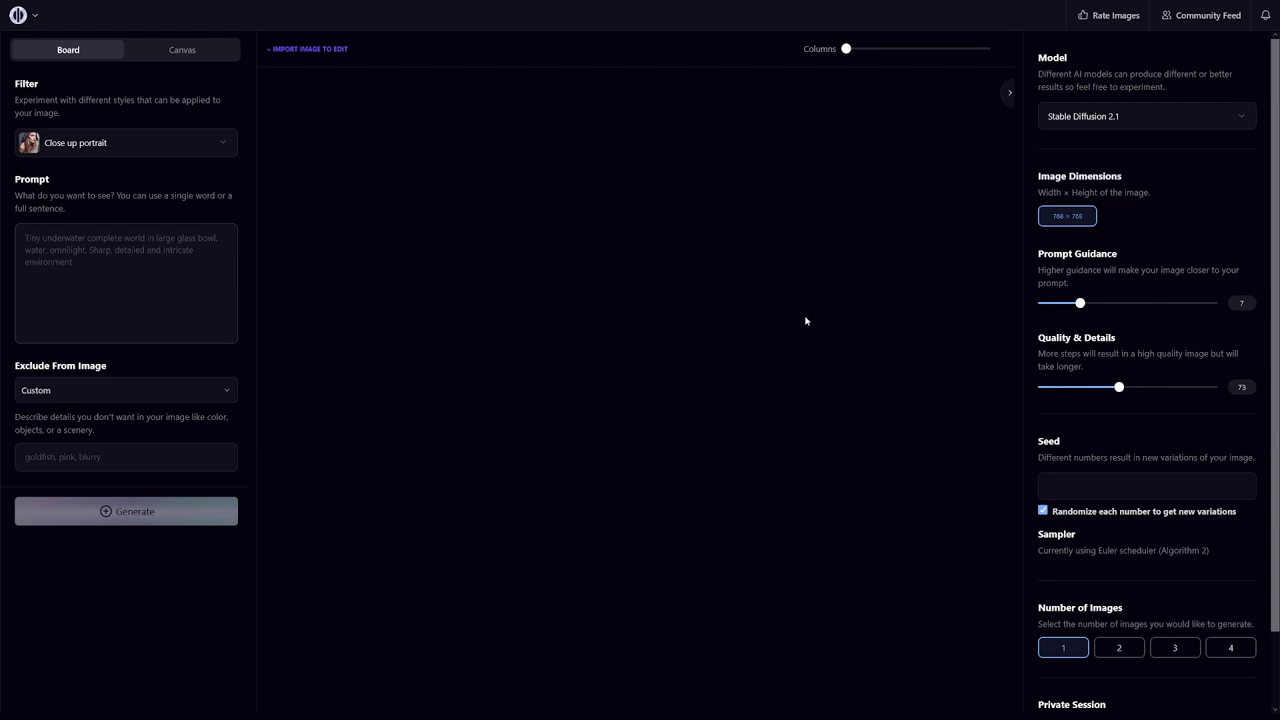
Set the model to Playground v1 and open the list of available filters
left_click(1114, 116)
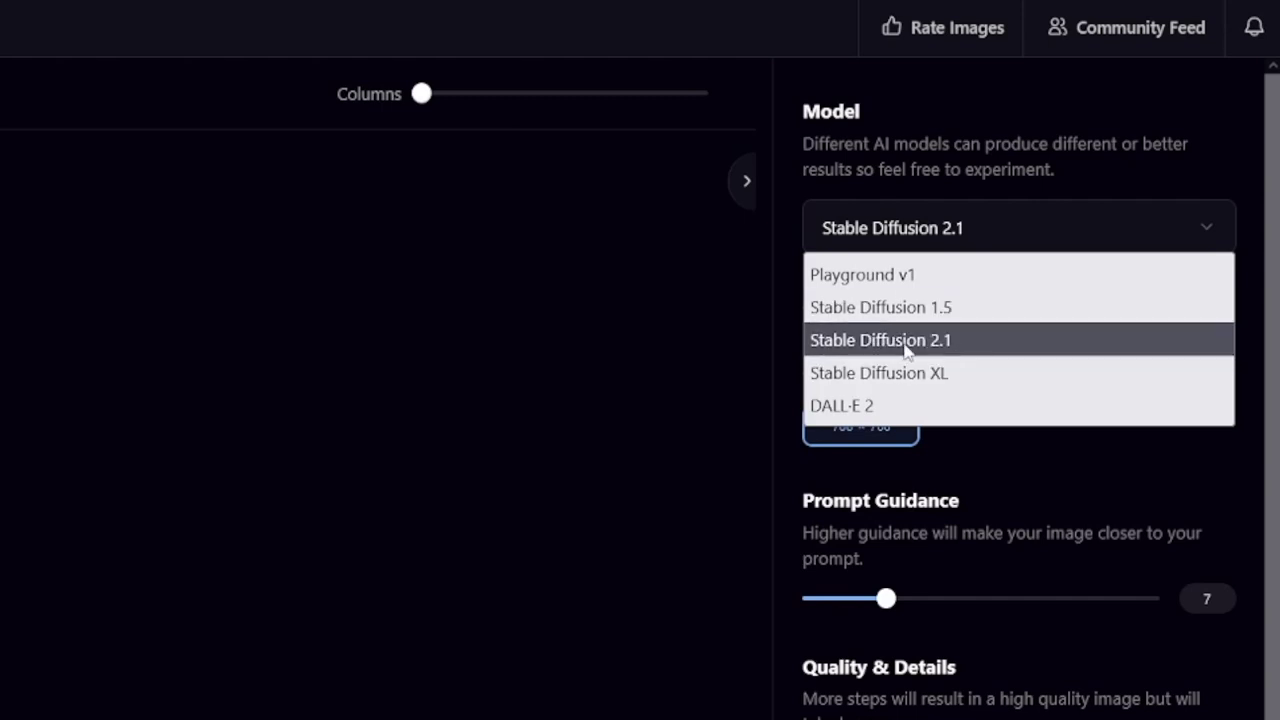
left_click(893, 276)
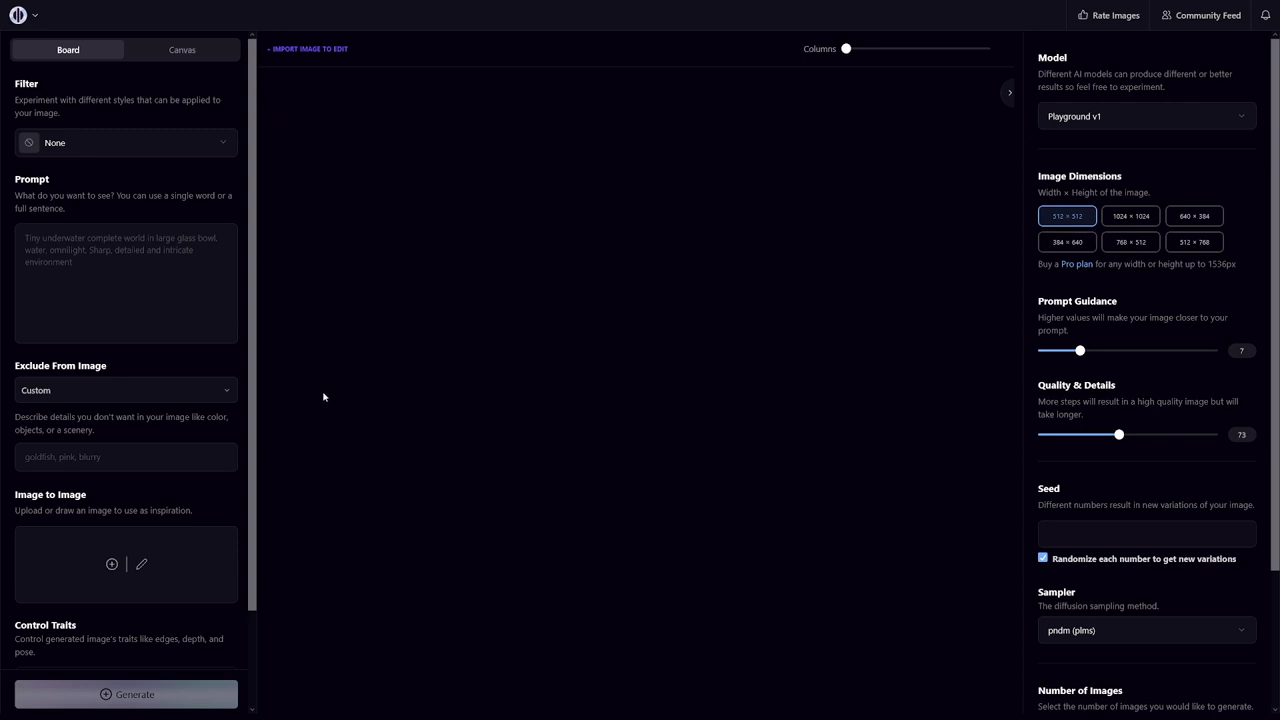
left_click(118, 147)
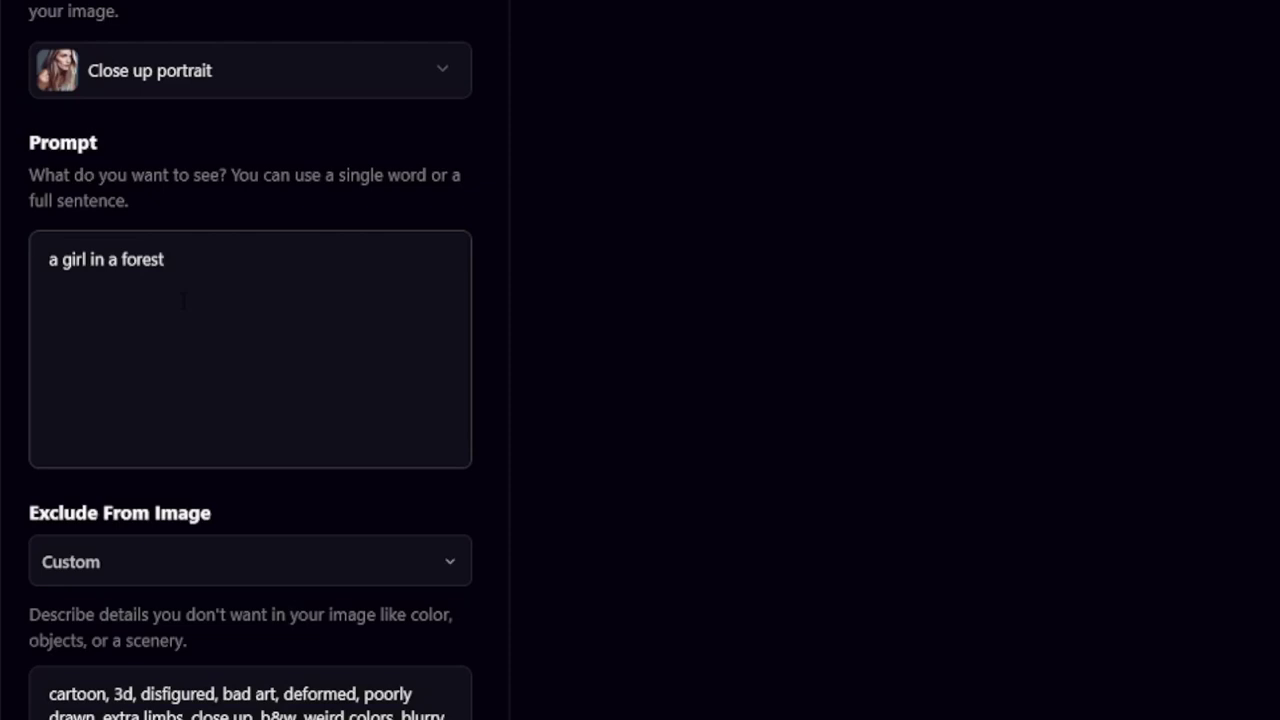
Generate an image from the prompt "a girl in a forest" with the Close up portrait filter
key("ctrl+a")
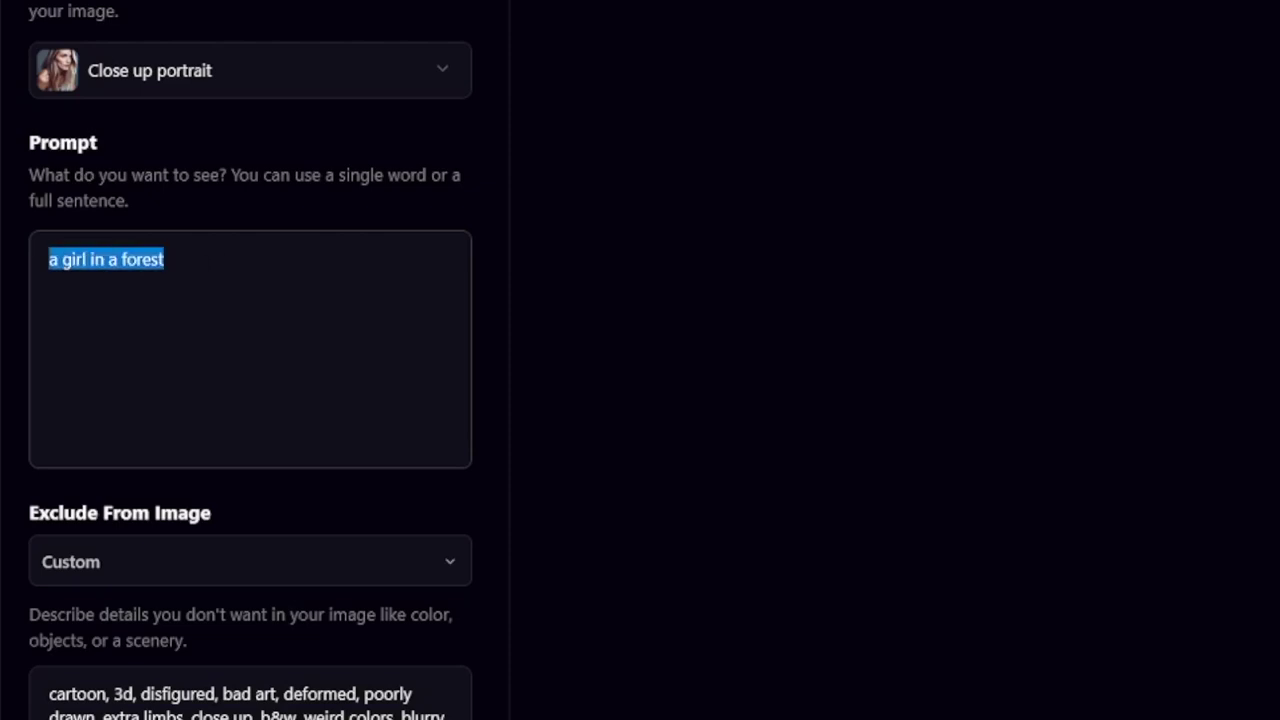
key("Right")
left_click(250, 719)
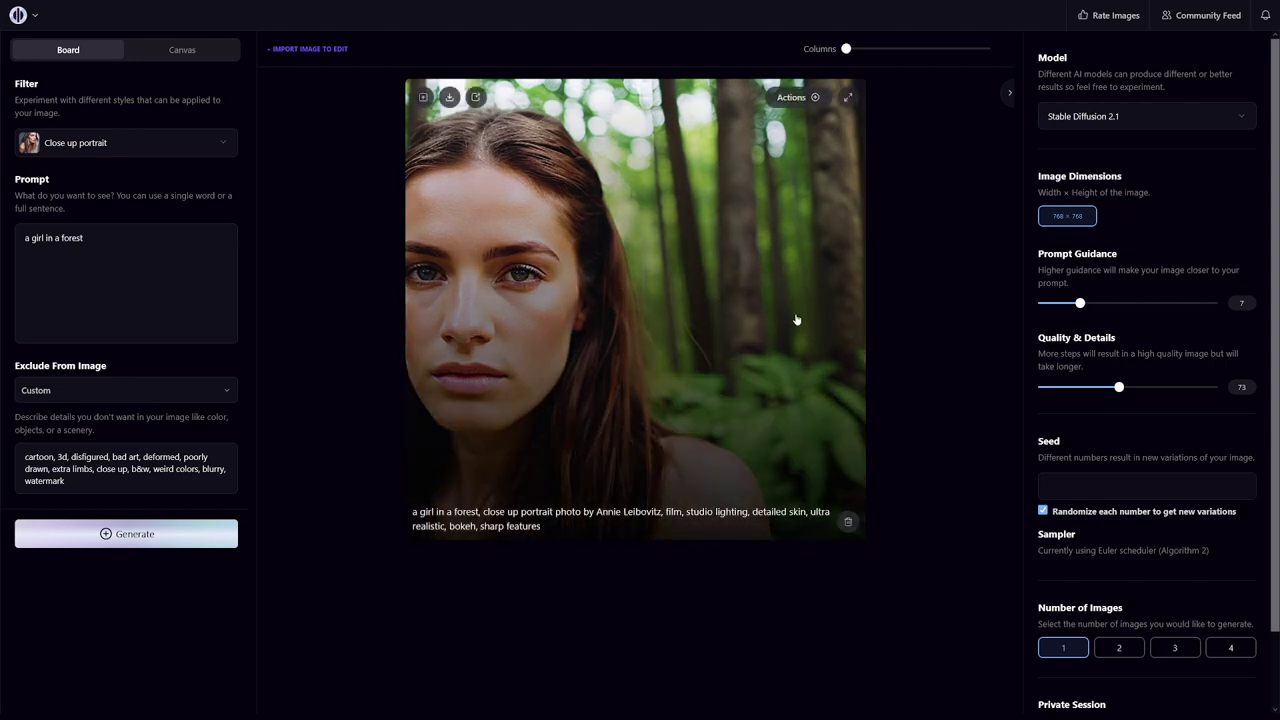
Inpaint the generated portrait by painting a mask over the tree trunk in the background beside the woman's head
left_click(818, 100)
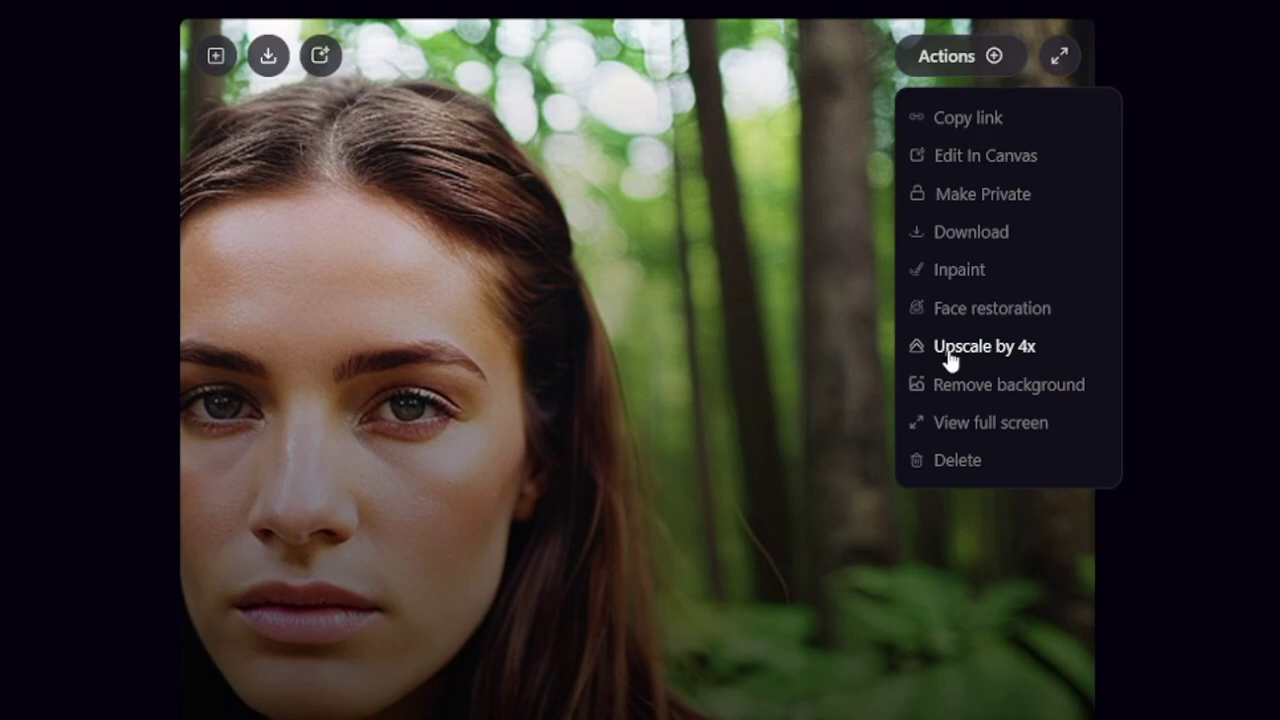
left_click(960, 283)
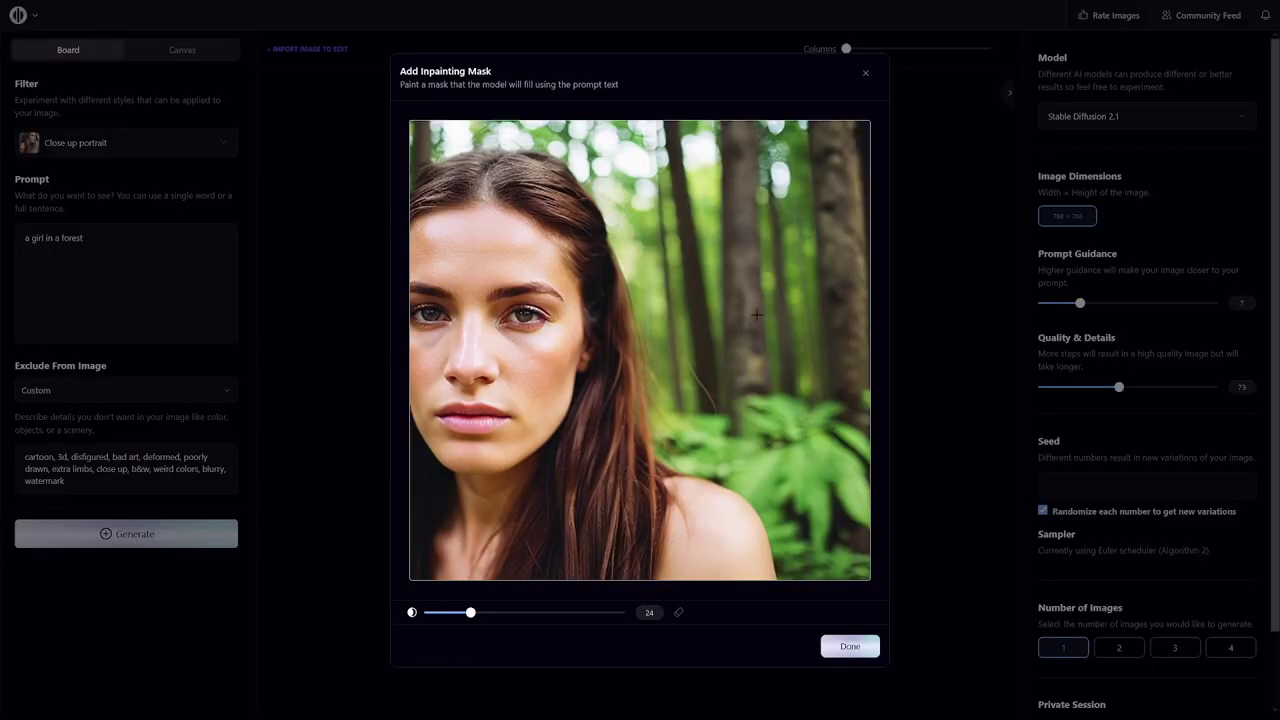
mouse_move(748, 198)
left_mouse_down()
mouse_move(795, 240)
mouse_move(745, 215)
mouse_move(770, 232)
left_mouse_up()
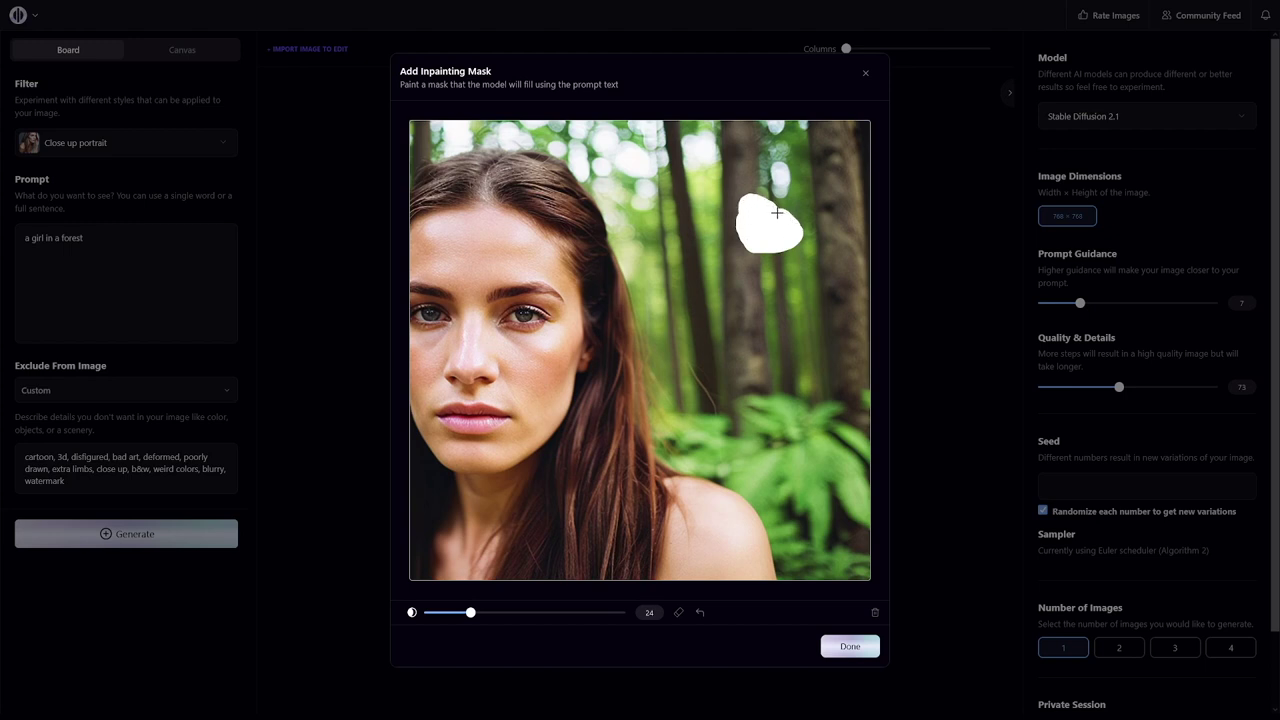
mouse_move(742, 210)
left_mouse_down()
mouse_move(742, 236)
mouse_move(770, 250)
mouse_move(795, 241)
left_mouse_up()
right_click(767, 224)
key("Escape")
mouse_move(781, 237)
left_mouse_down()
mouse_move(790, 206)
mouse_move(808, 240)
mouse_move(773, 269)
mouse_move(736, 252)
mouse_move(732, 210)
mouse_move(762, 198)
mouse_move(806, 216)
mouse_move(814, 256)
mouse_move(772, 281)
mouse_move(729, 257)
mouse_move(738, 200)
mouse_move(726, 240)
mouse_move(740, 270)
left_mouse_up()
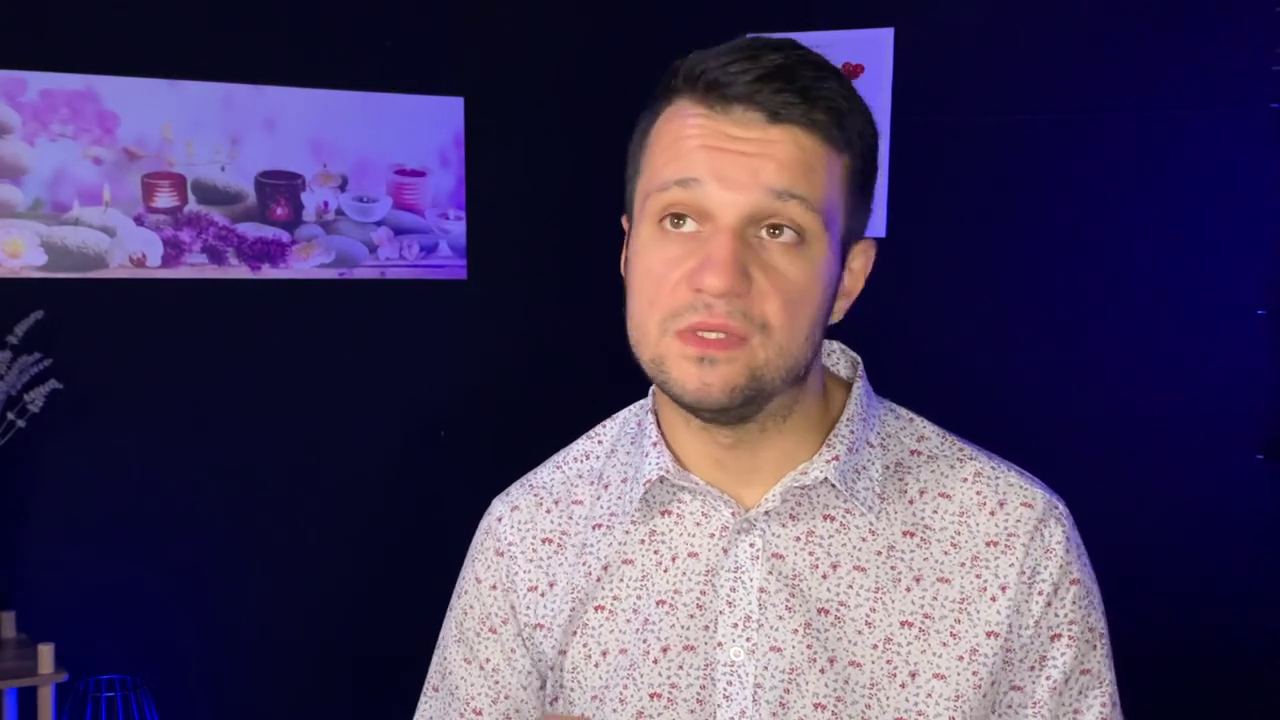
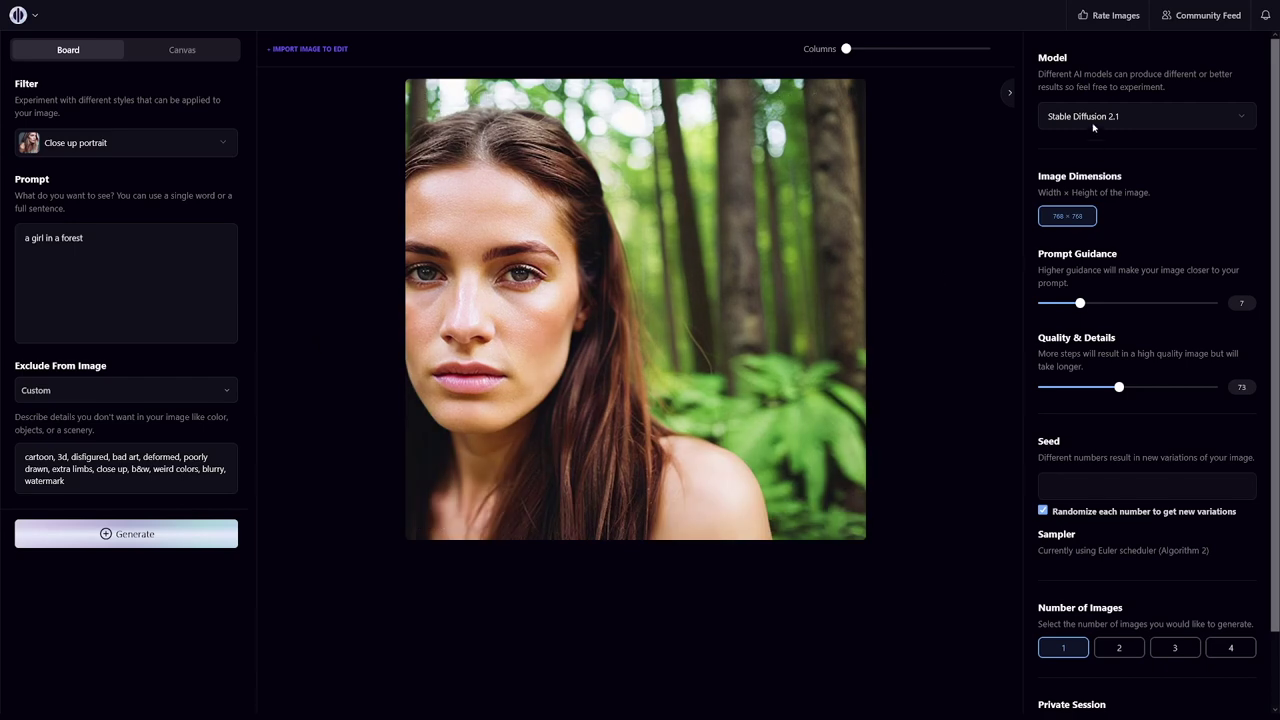
Switch the model to Playground v1 and back to Stable Diffusion 2.1
left_click(1094, 122)
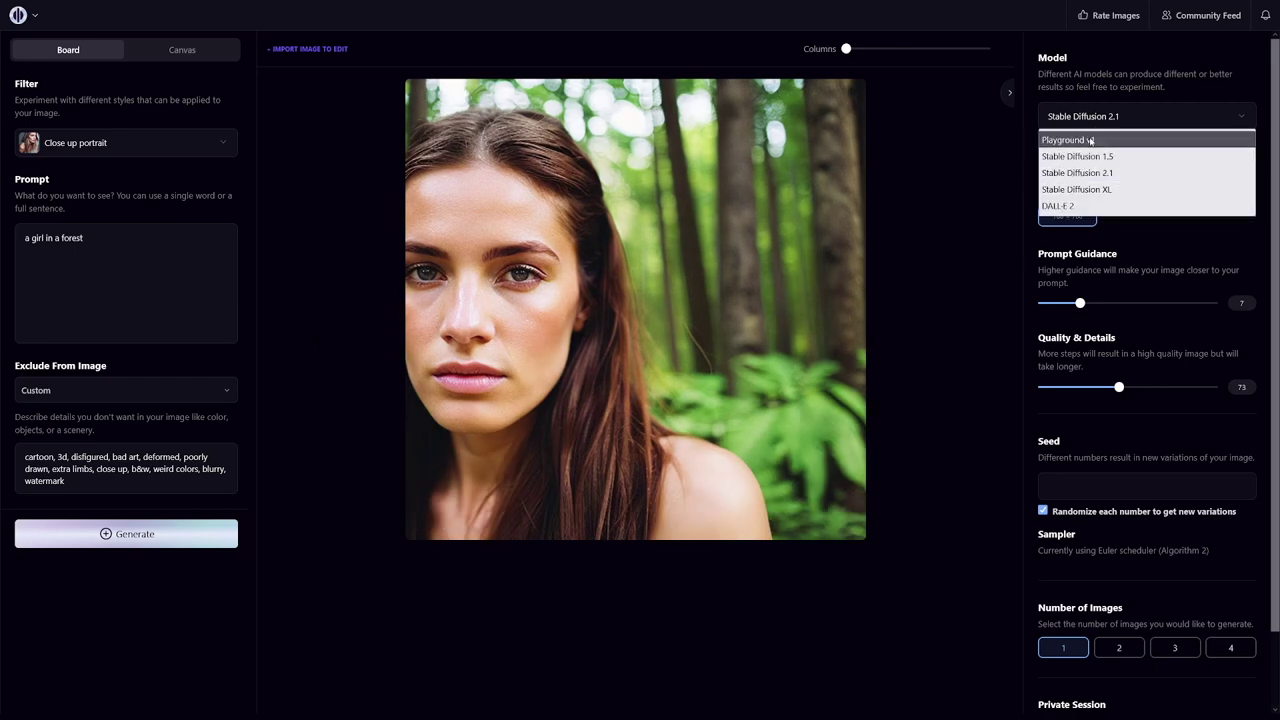
left_click(1090, 142)
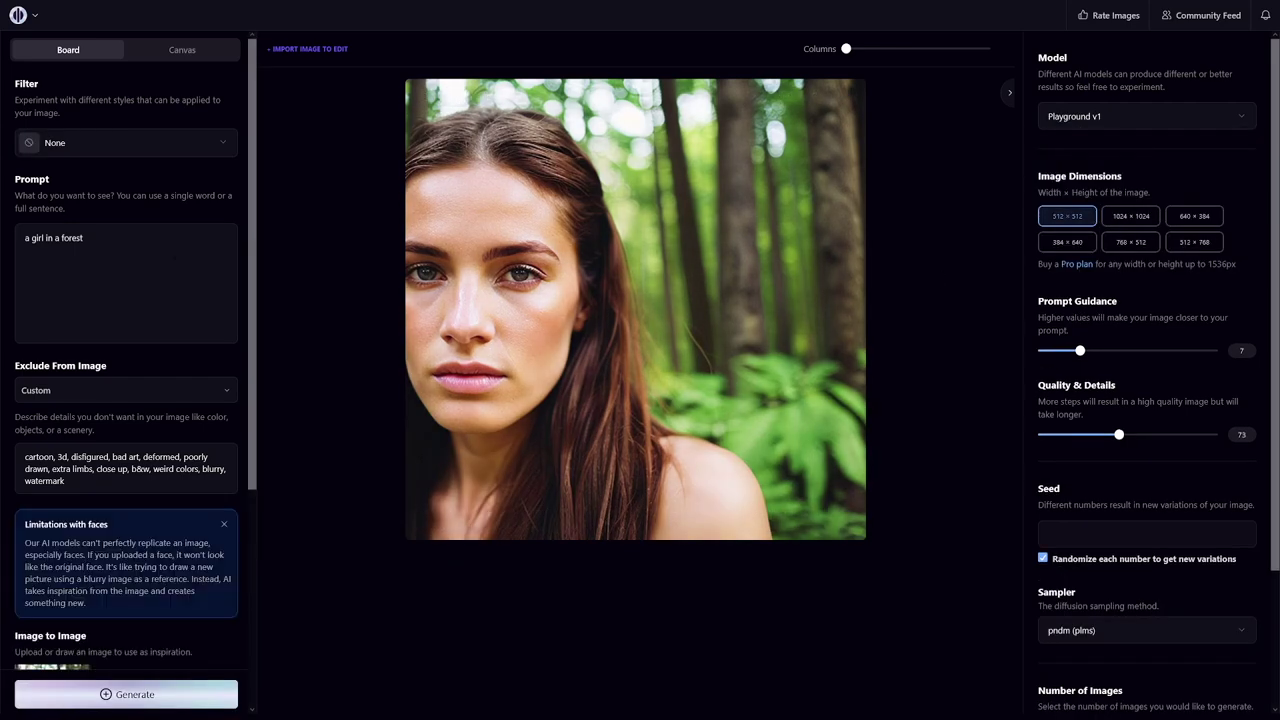
left_click(1126, 120)
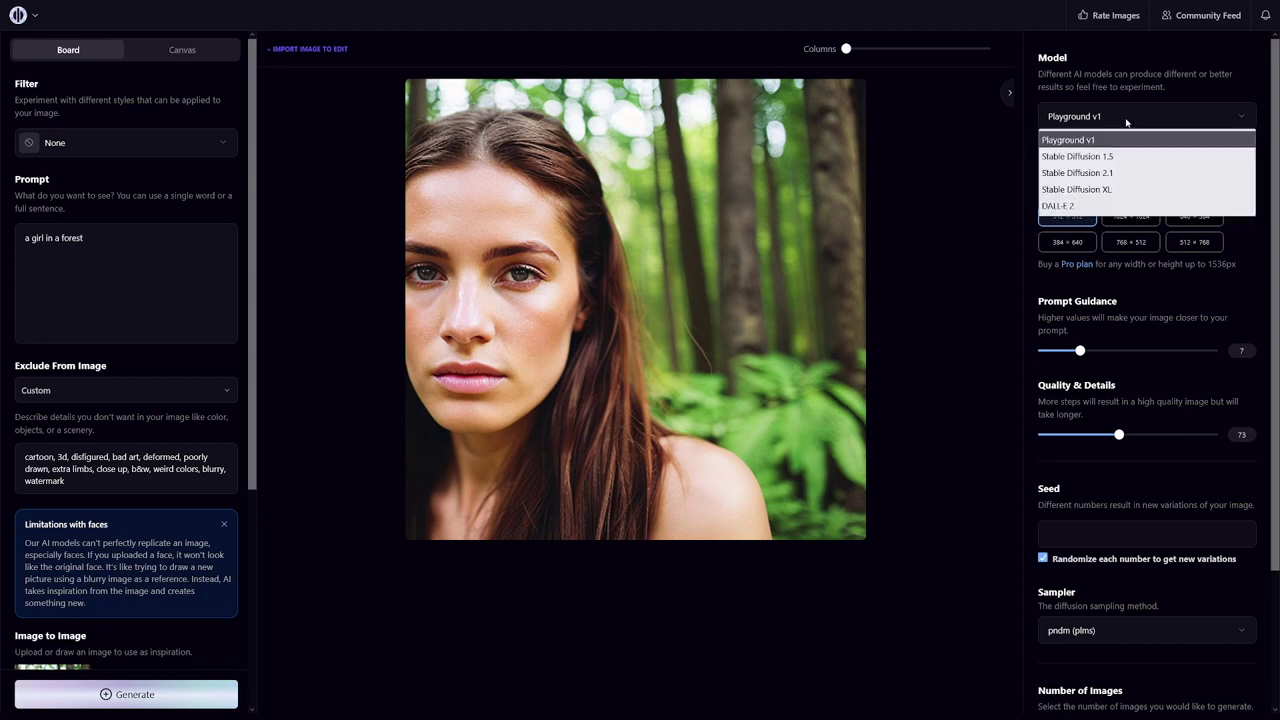
left_click(1093, 174)
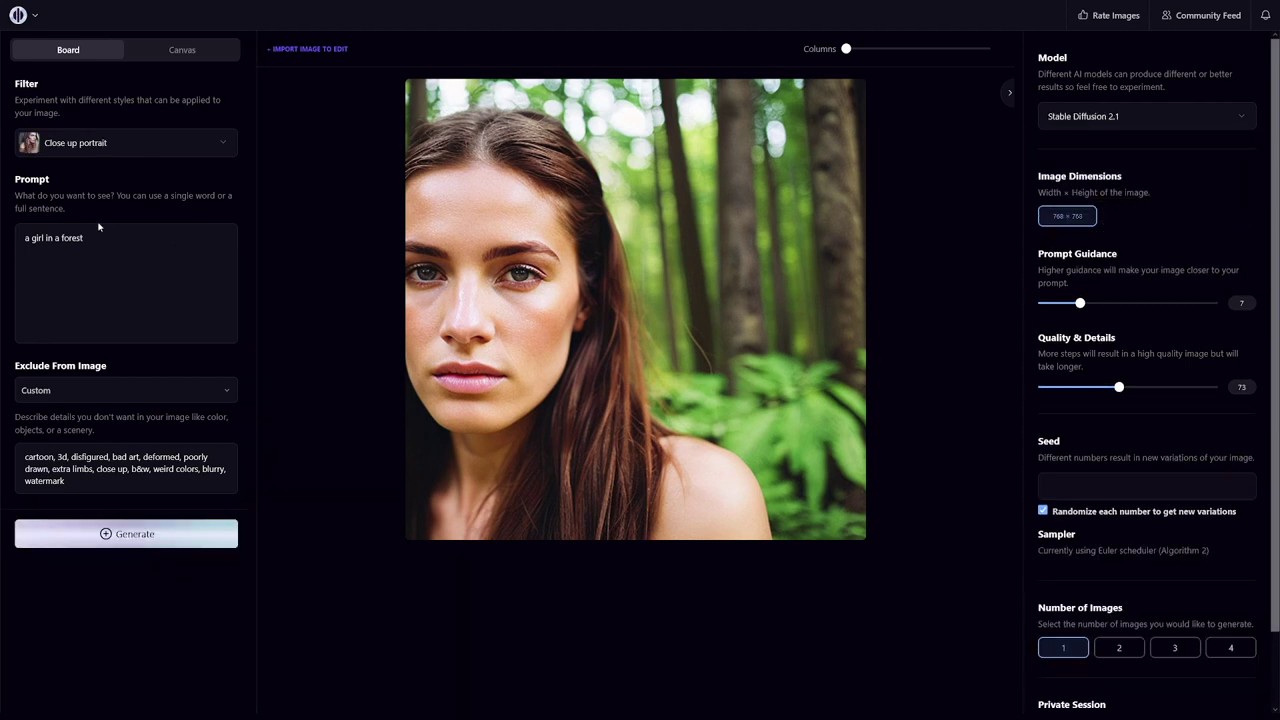
Apply the Old timey filter to the "a girl in a forest" prompt and generate the image
left_click(125, 142)
left_click(450, 205)
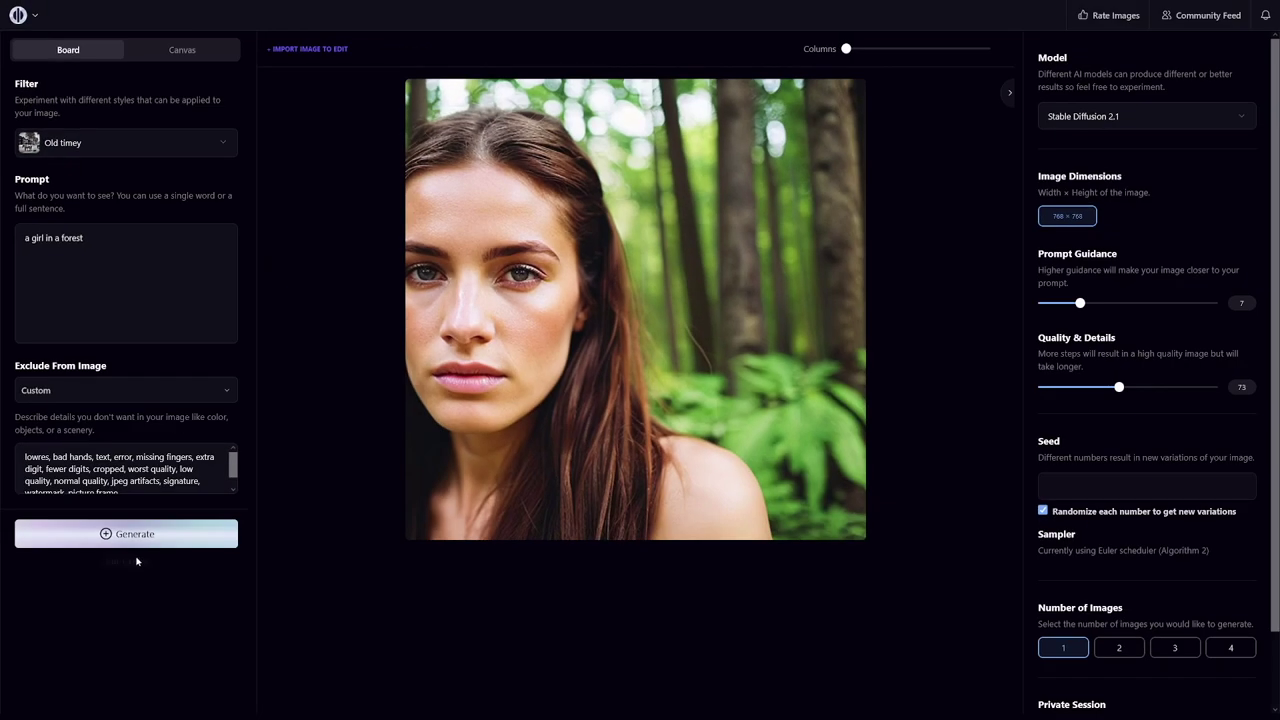
left_click(242, 719)
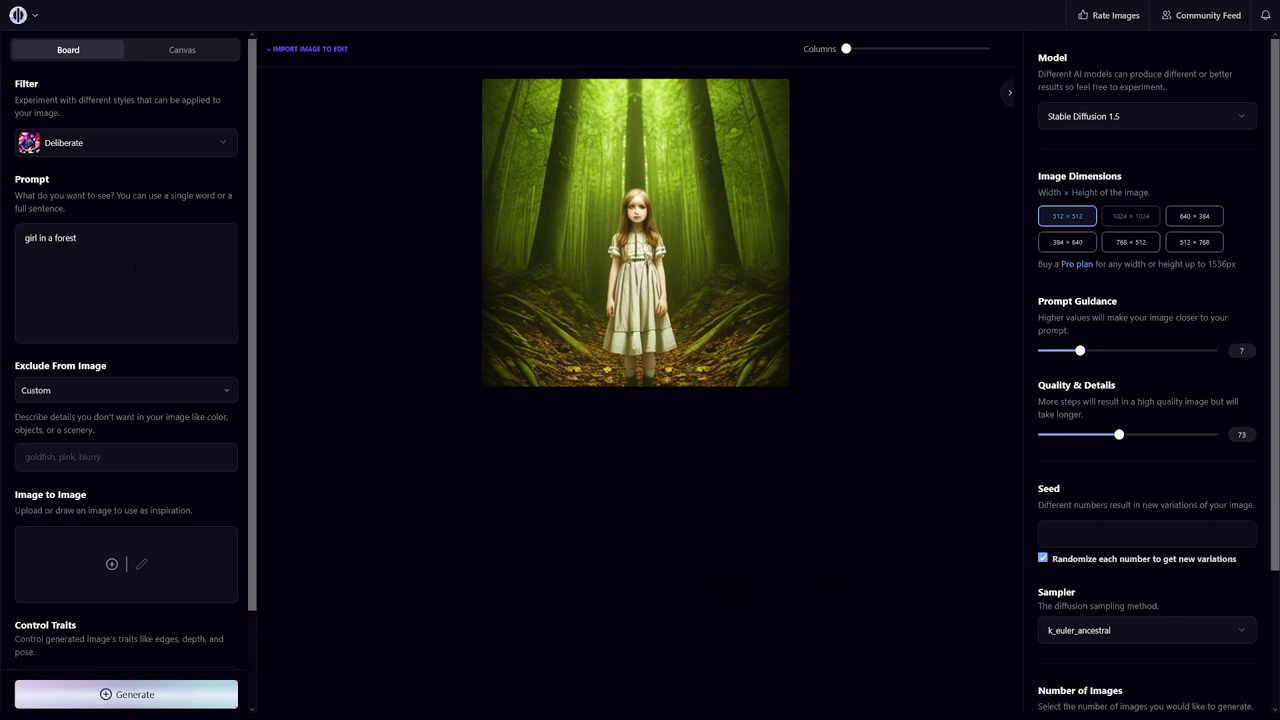
Review the filters available for Stable Diffusion 1.5 and set the filter to RPG 4
left_click(162, 156)
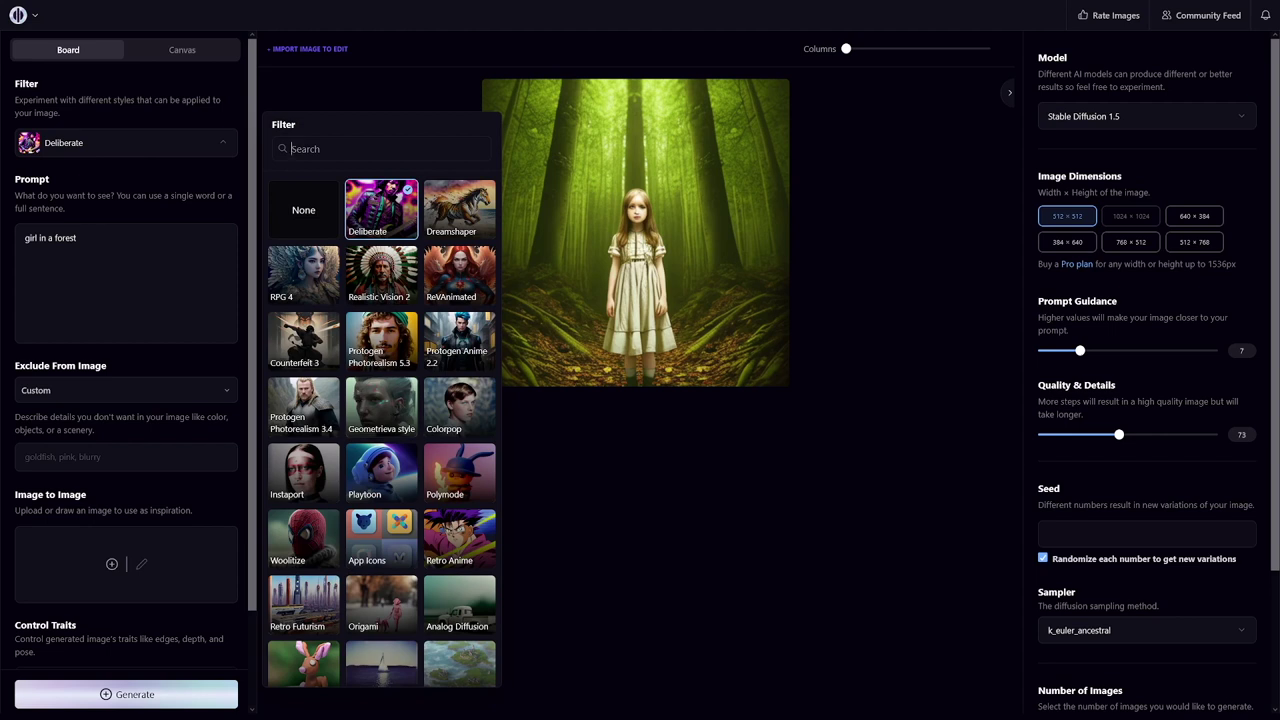
key("Escape")
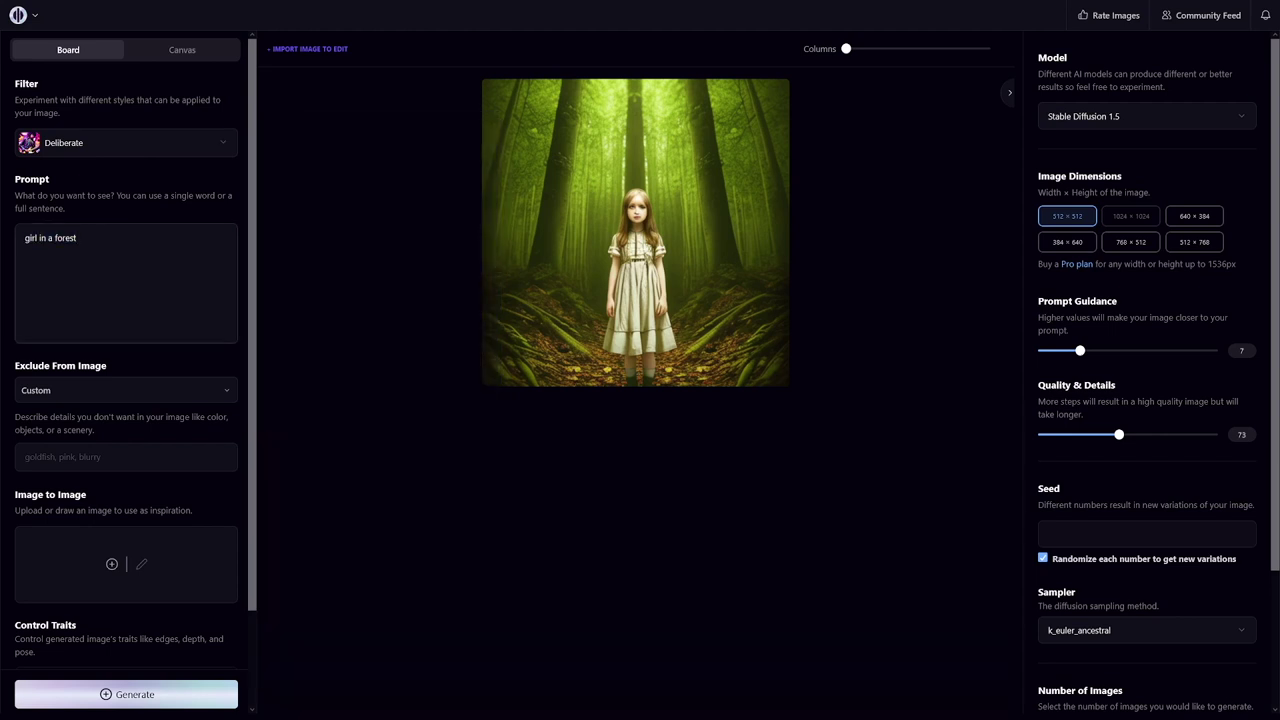
left_click(211, 149)
left_click(282, 272)
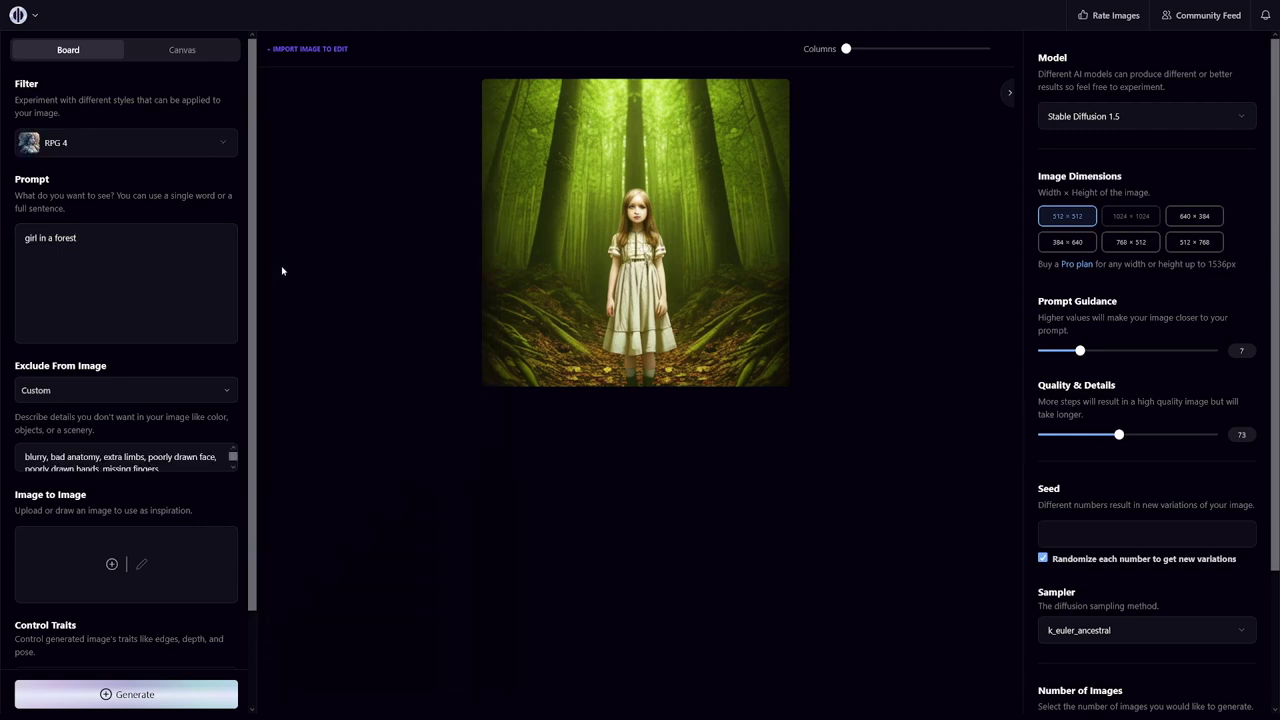
Generate the "girl in a forest" image with the RPG 4 filter on Stable Diffusion 1.5
left_click(140, 694)
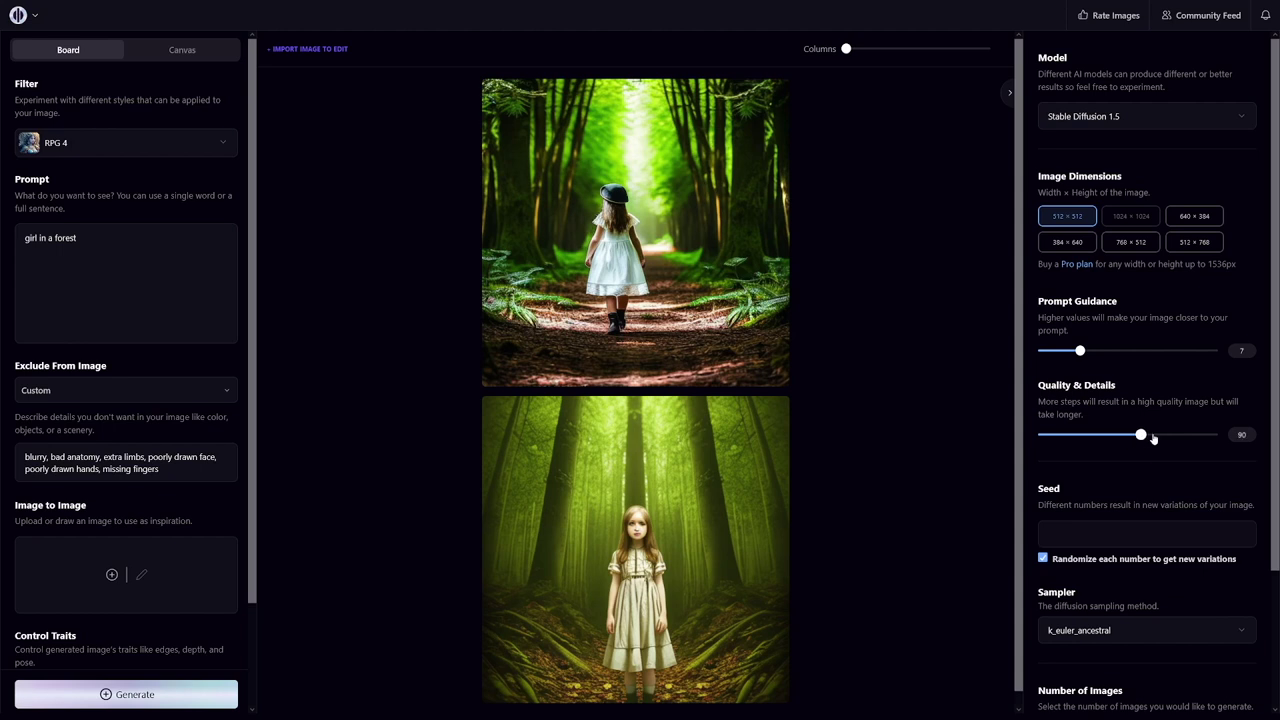
Set Quality & Details to 91 and open the actions for the newest generated image
mouse_move(1153, 438)
left_mouse_down()
mouse_move(1172, 436)
mouse_move(1128, 435)
left_mouse_up()
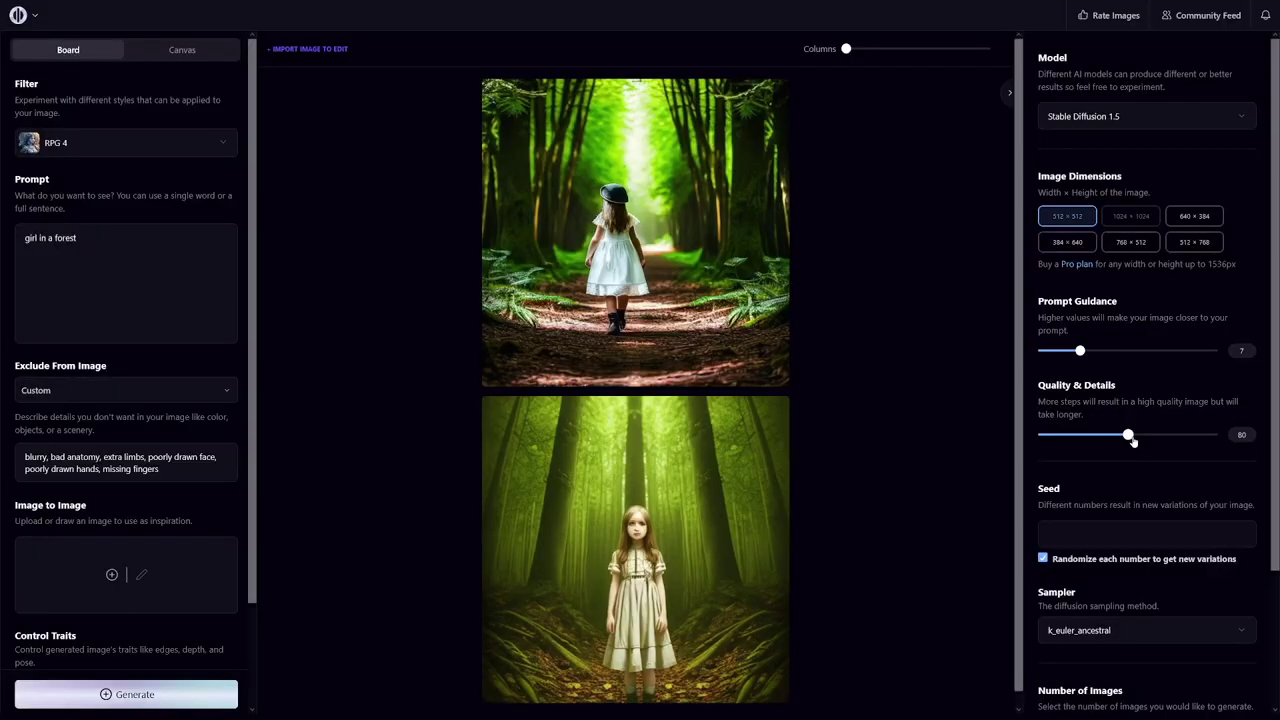
left_click_drag(1133, 441, 1143, 440)
mouse_move(636, 193)
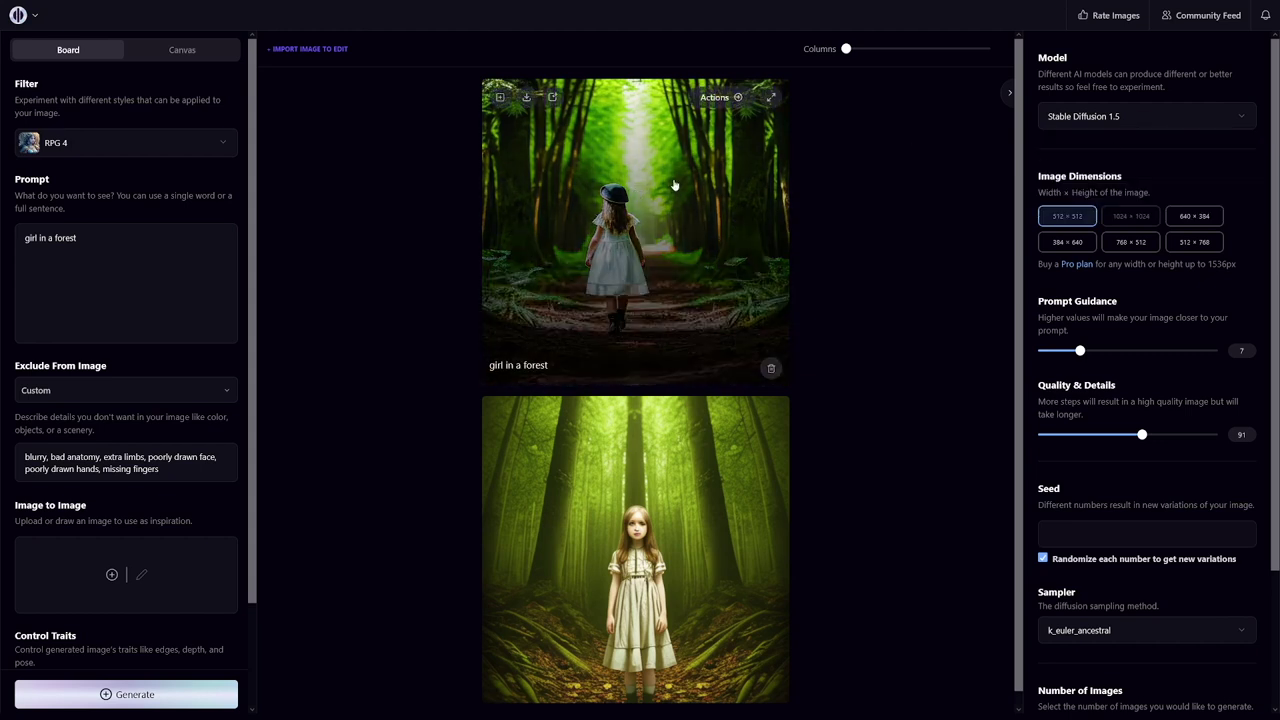
left_click(733, 98)
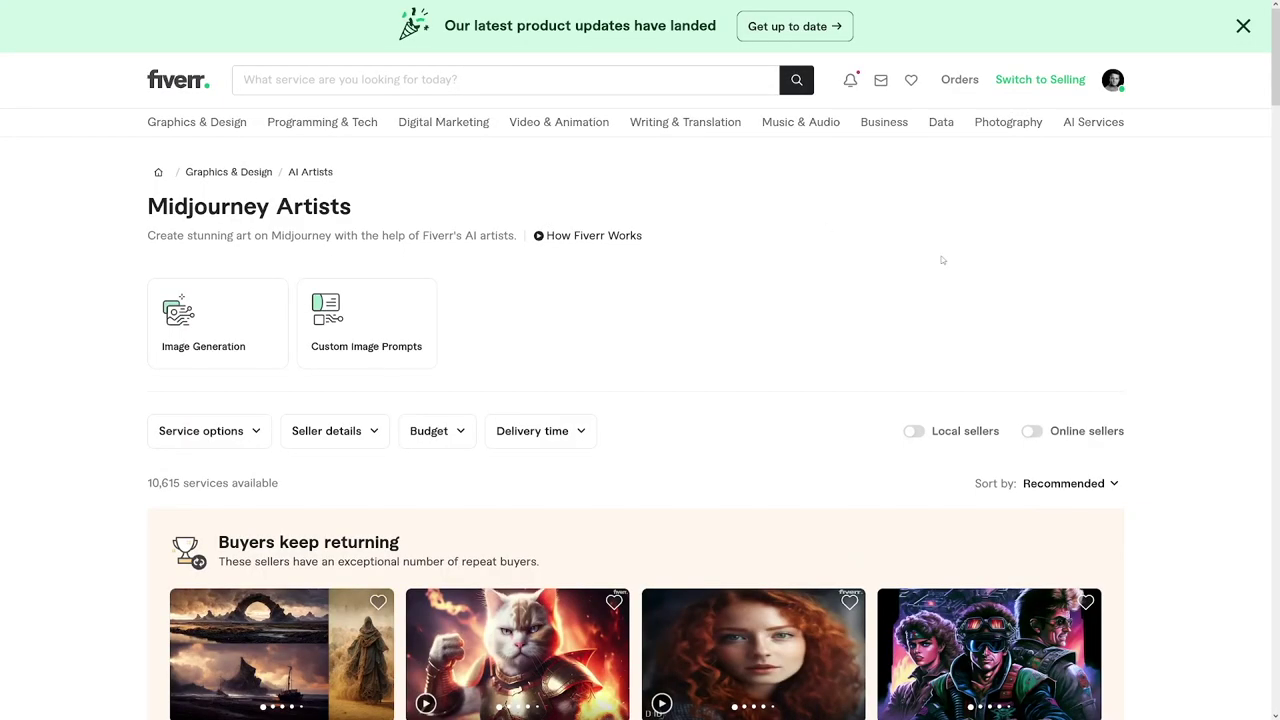
Switch to Fiverr and browse the Stable Diffusion Artists category under AI Services
mouse_move(1096, 129)
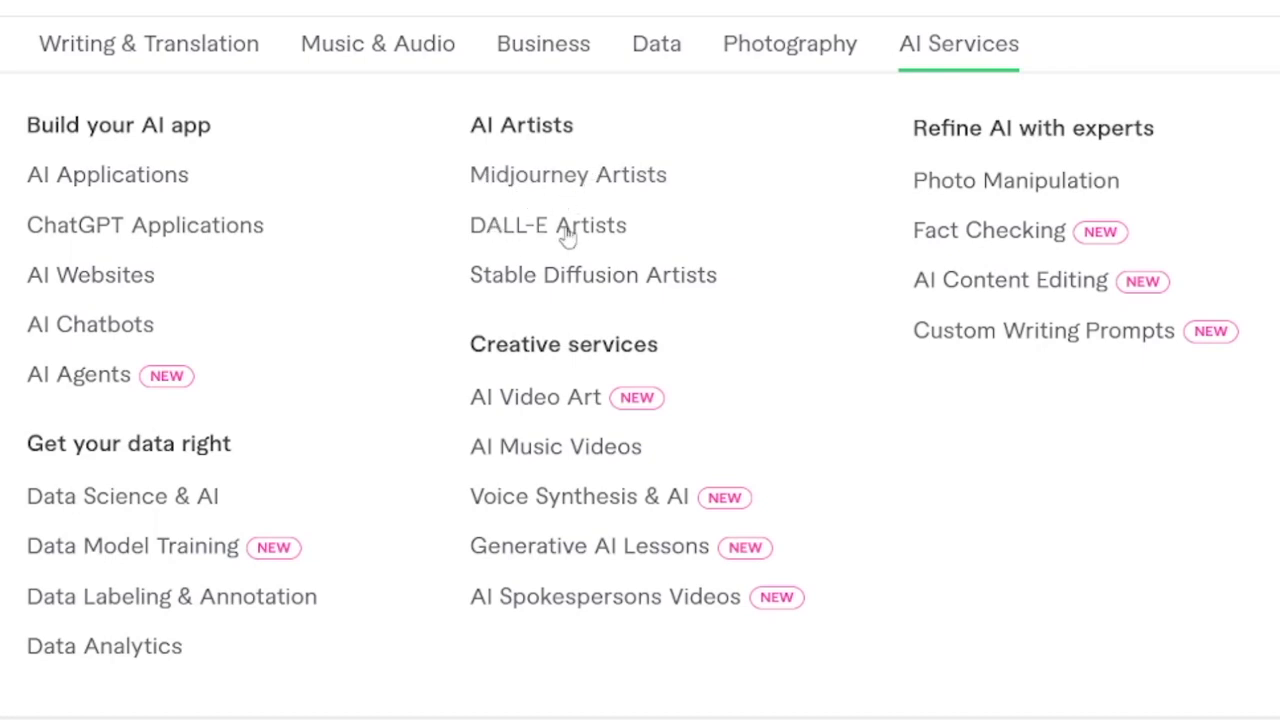
left_click(568, 288)
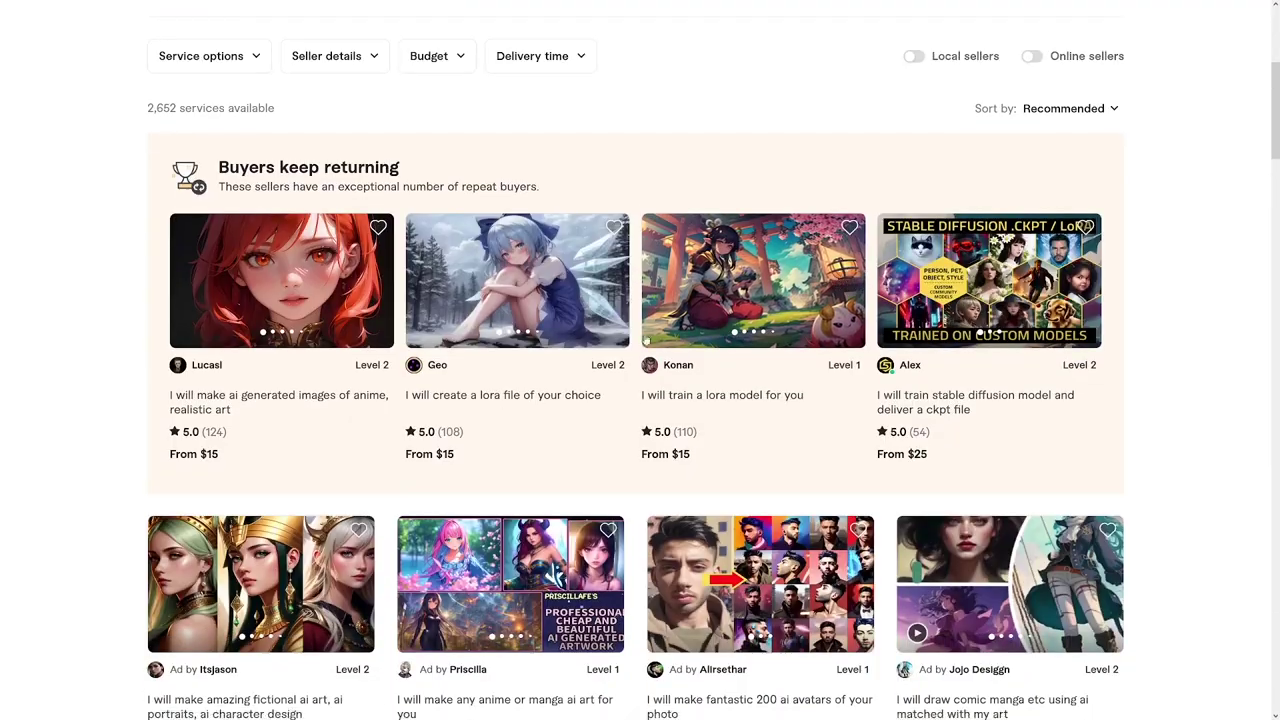
scroll(648, 260, "down", 3)
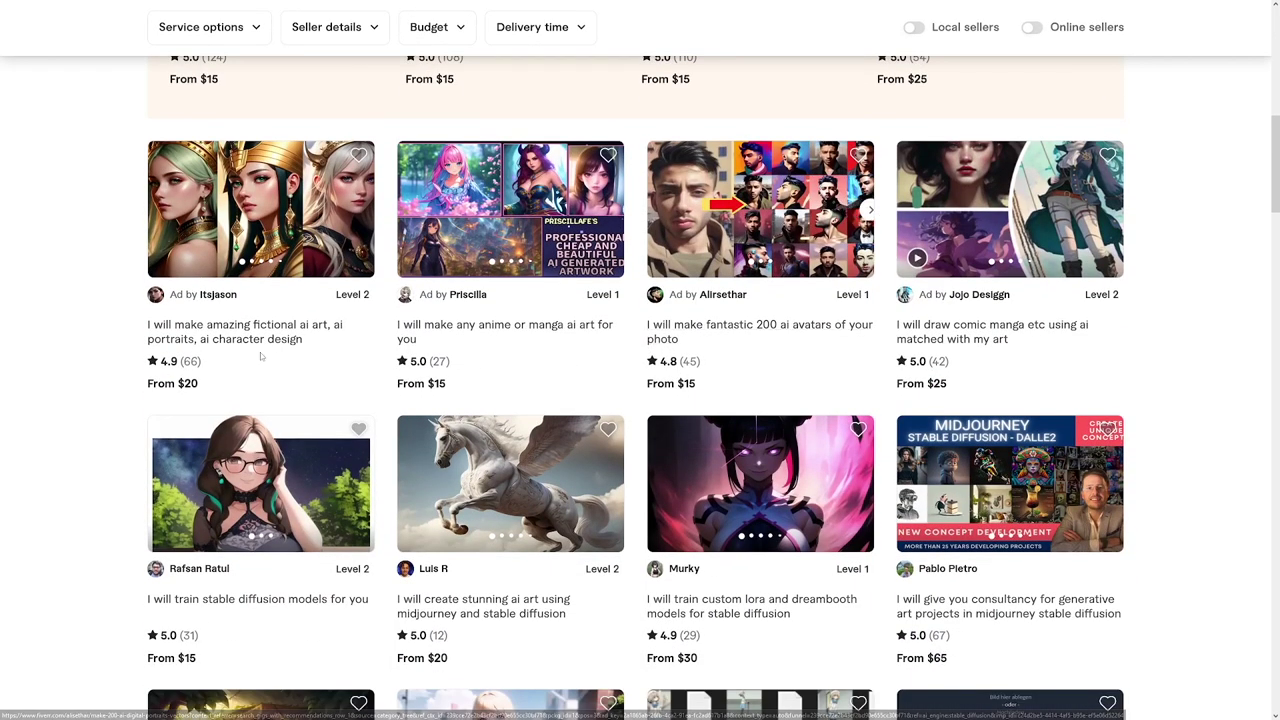
Open the gig for fictional AI art, portraits and character design and highlight the price of its Basic package
left_click(203, 336)
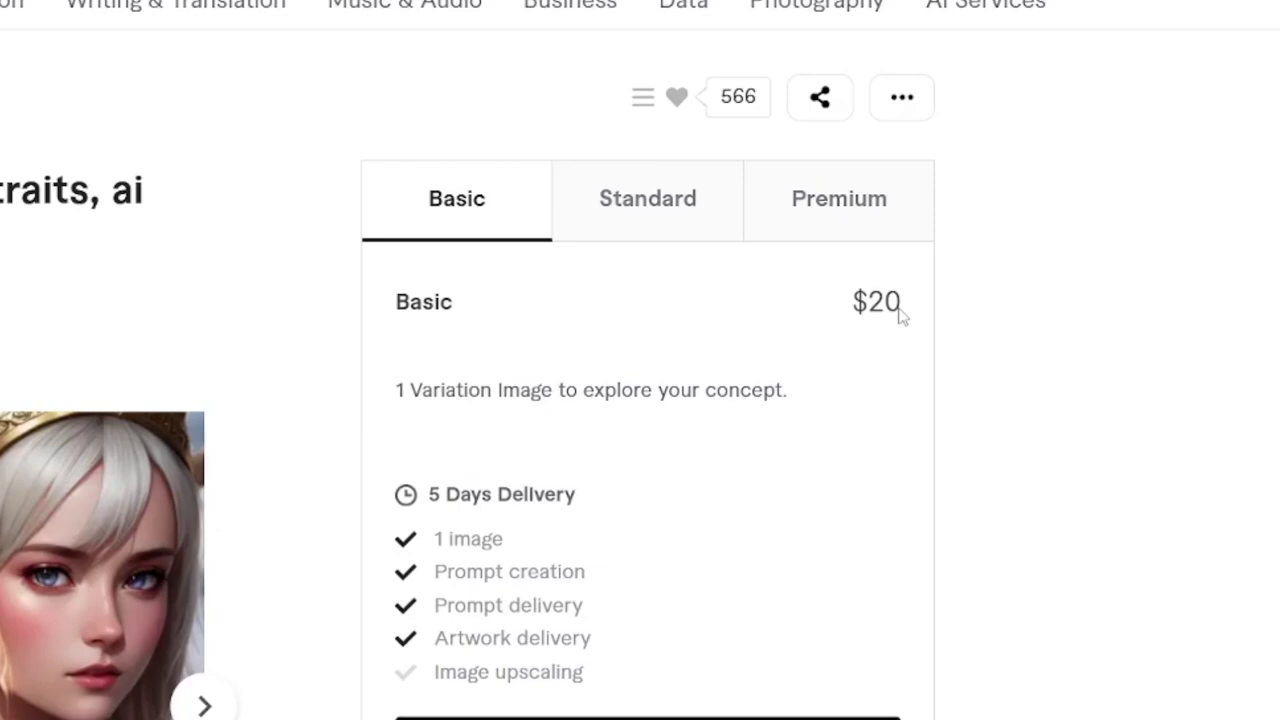
triple_click(1057, 283)
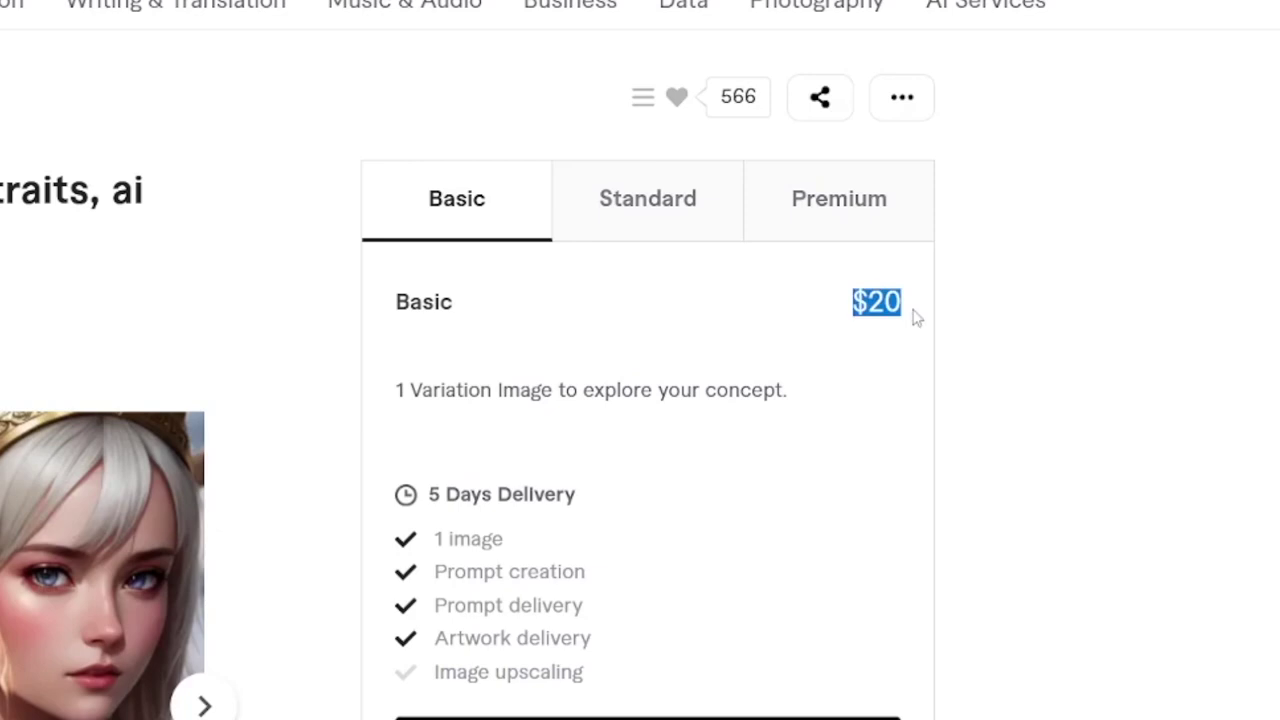
left_click(1057, 282)
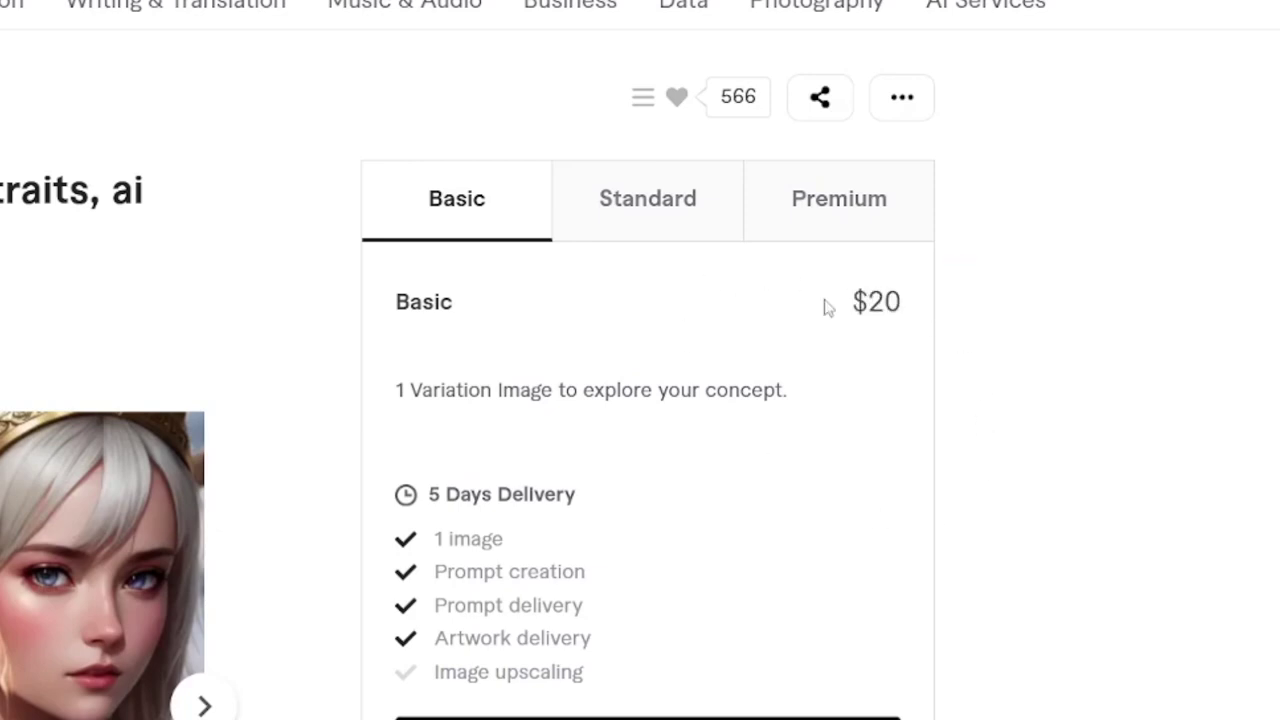
double_click(906, 304)
left_click(907, 305)
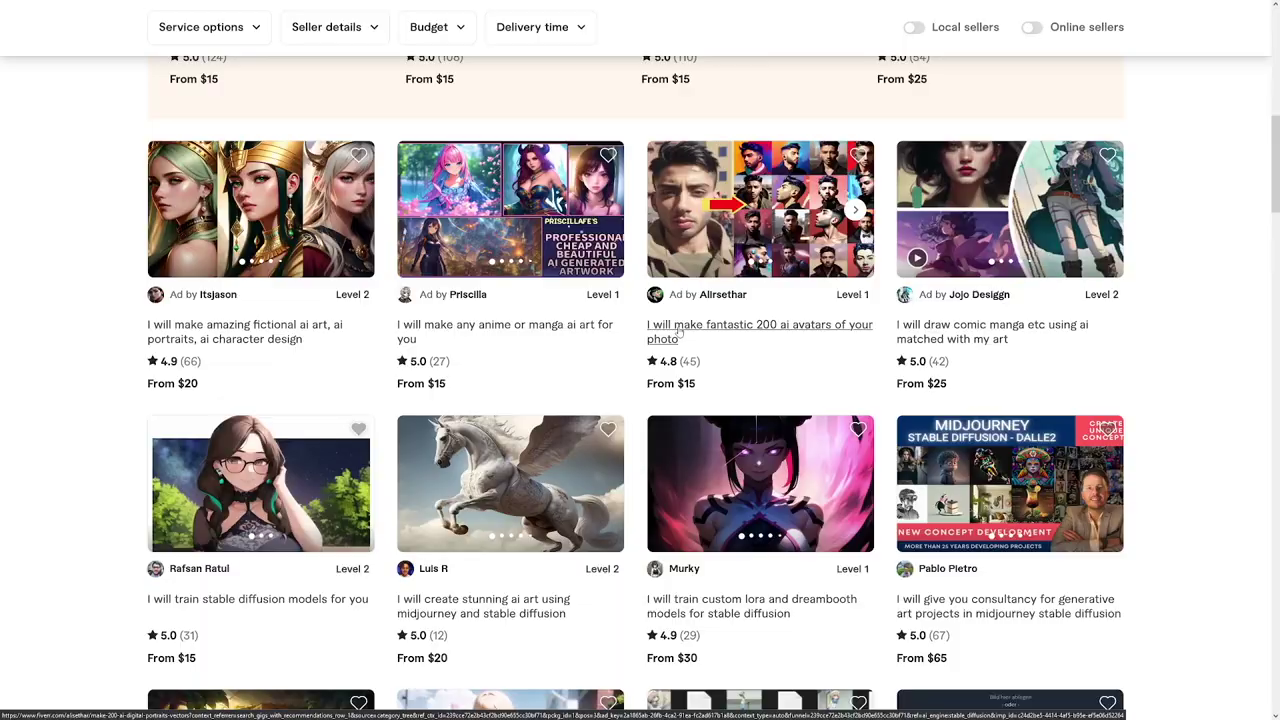
Return to the Stable Diffusion Artists listings and look over the category page and its offers
scroll(655, 331, "up", 2)
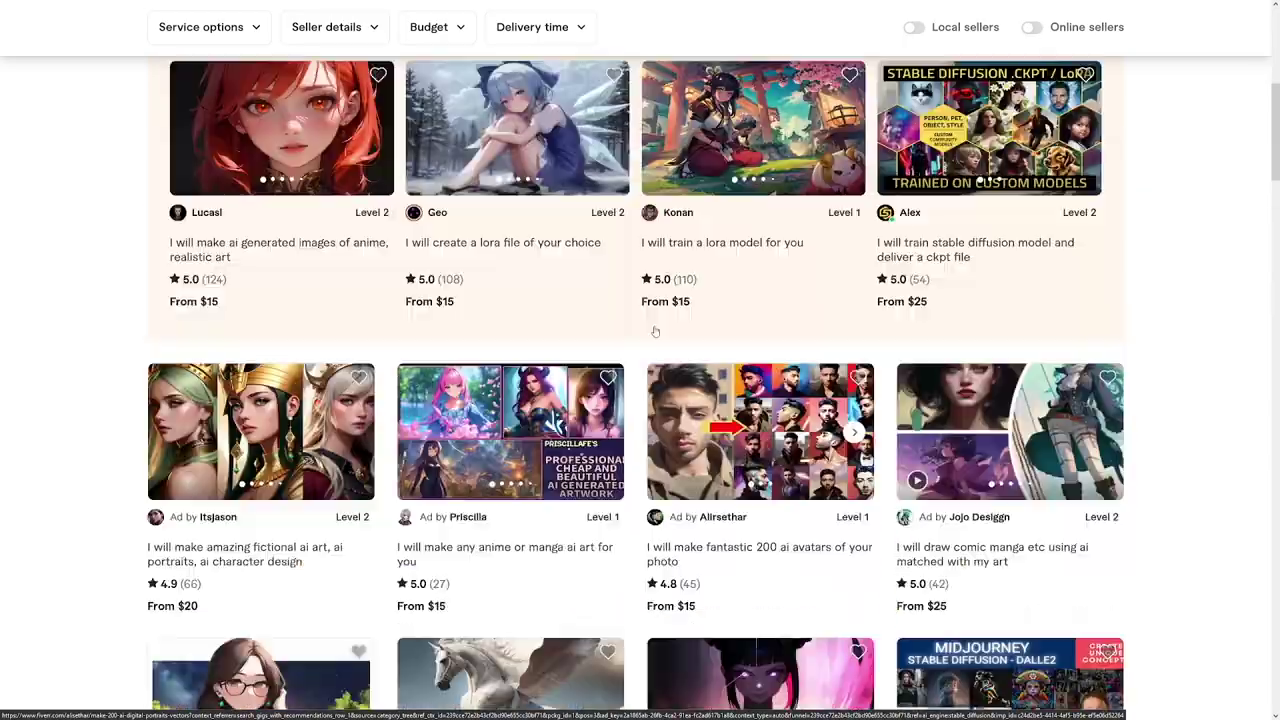
scroll(655, 331, "up", 5)
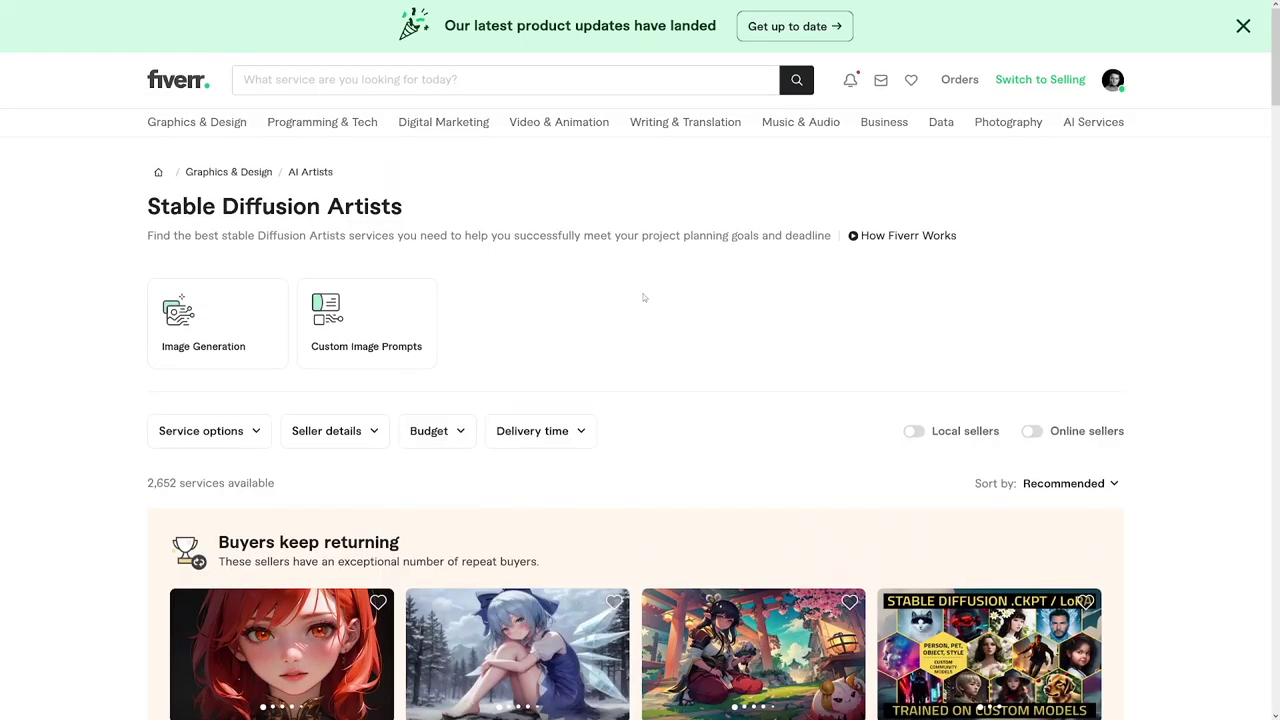
scroll(644, 297, "down", 6)
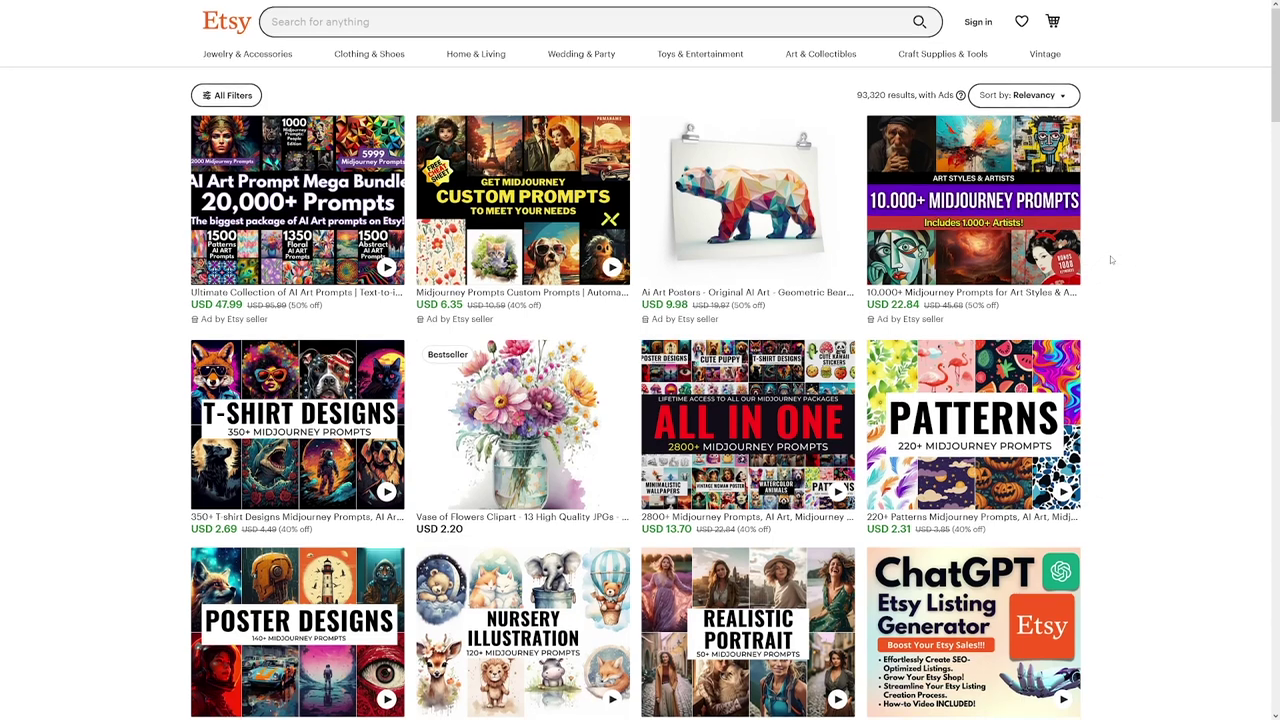
Switch to Etsy and browse the listings for AI art and Midjourney prompts
scroll(1107, 258, "down", 1)
scroll(1107, 258, "up", 1)
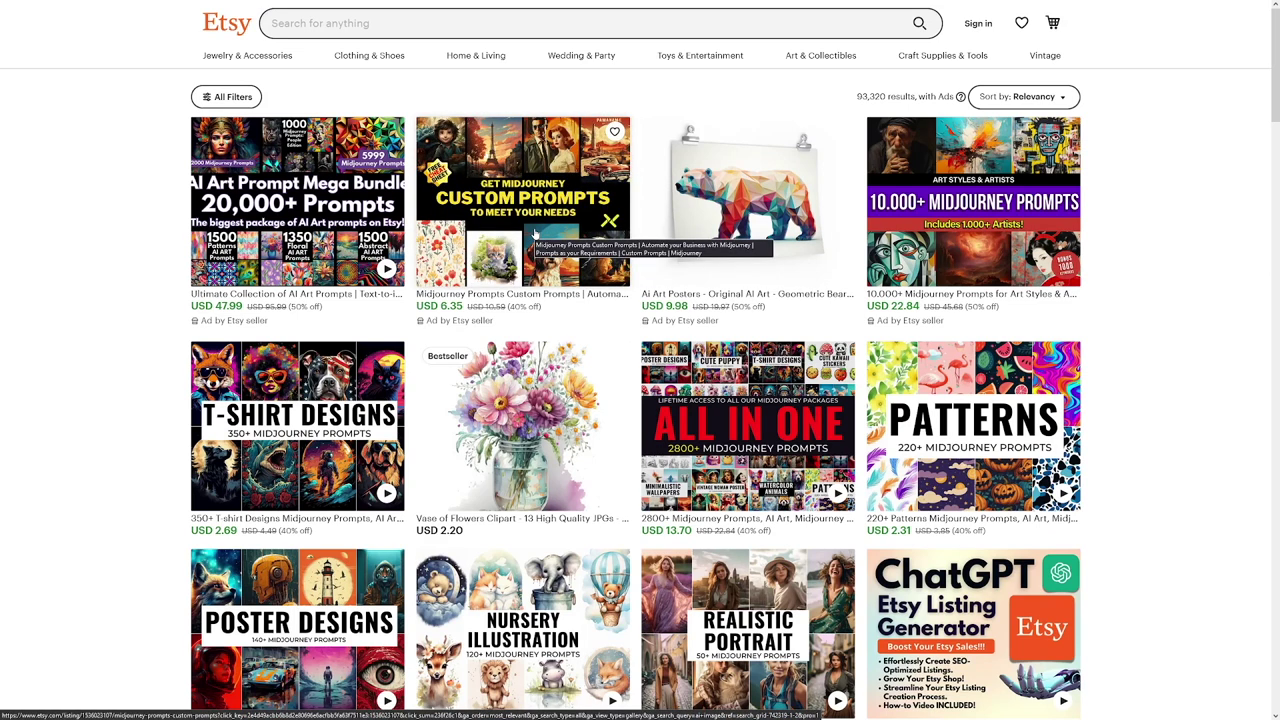
scroll(1129, 291, "down", 2)
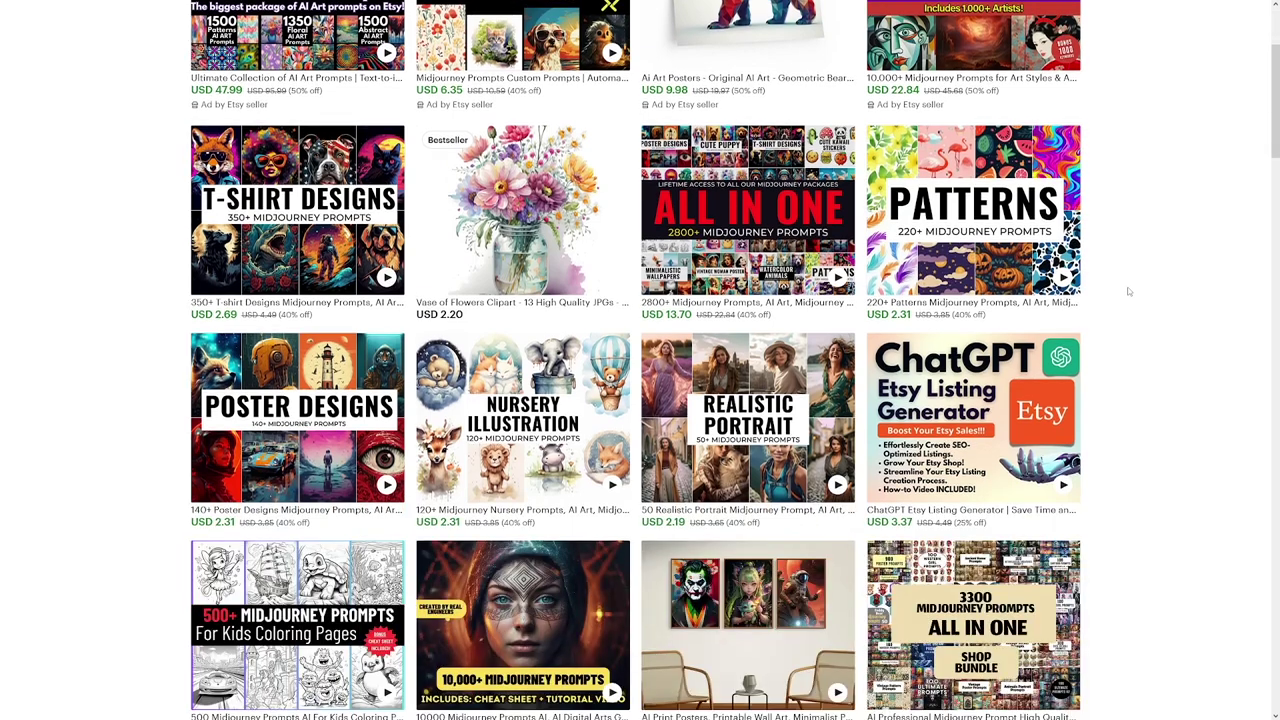
scroll(1128, 291, "down", 2)
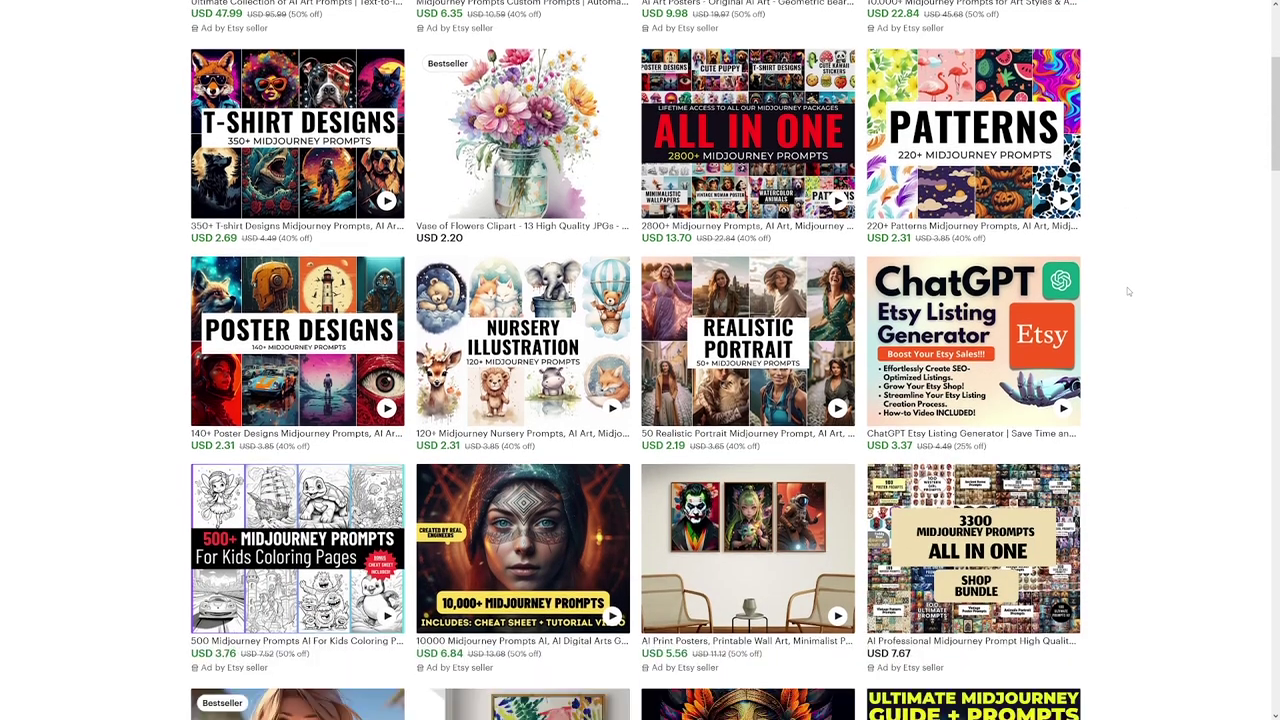
scroll(1127, 287, "up", 2)
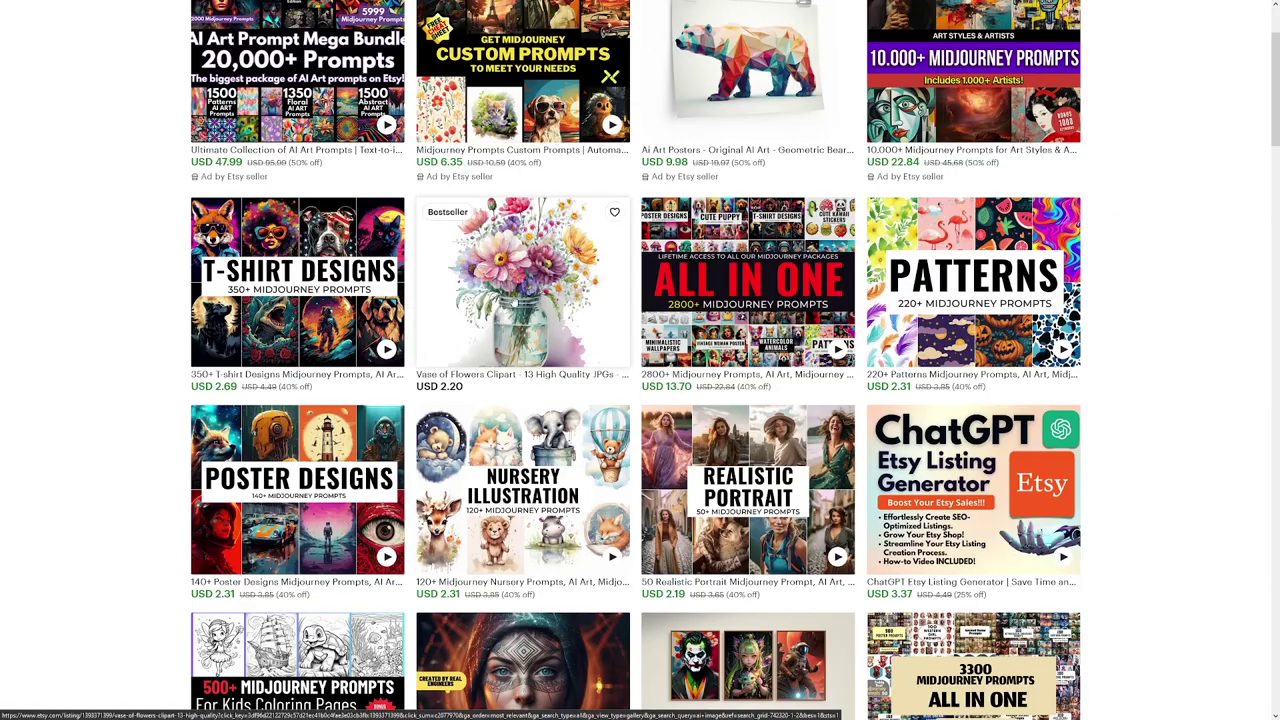
Open the Vase of Flowers Clipart listing and highlight its review count and price
left_click(533, 290)
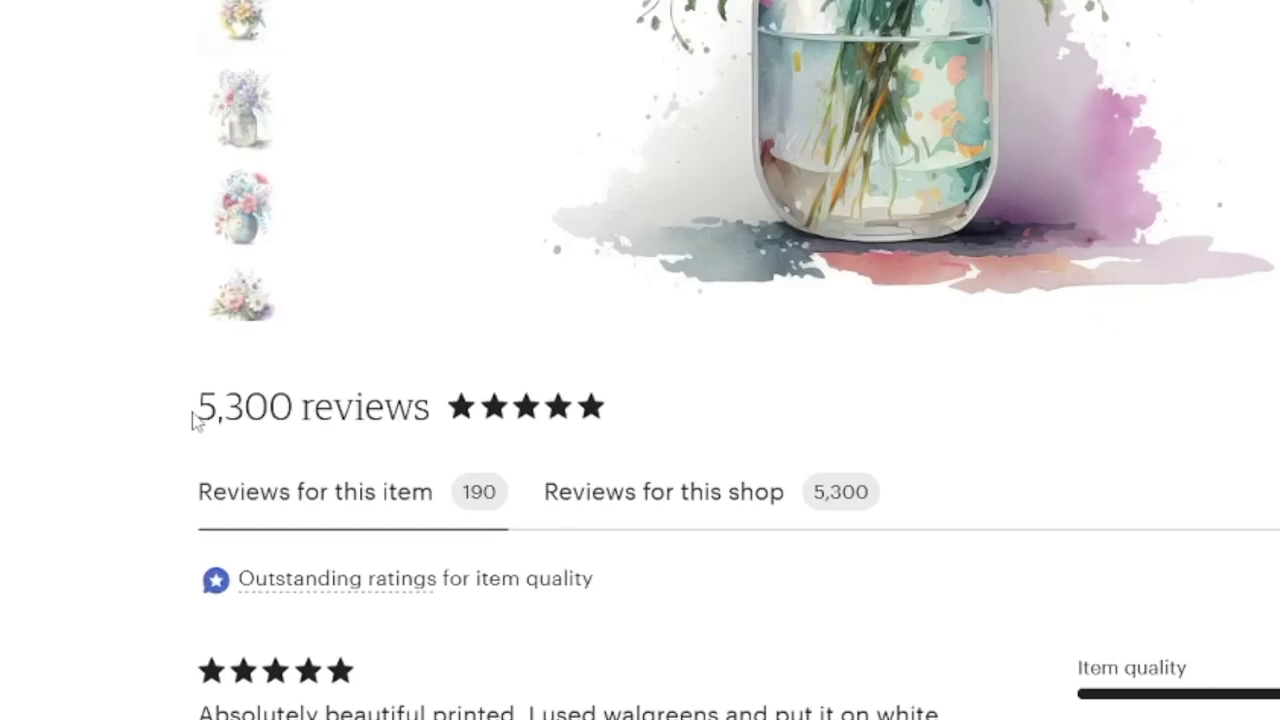
left_click_drag(192, 412, 433, 402)
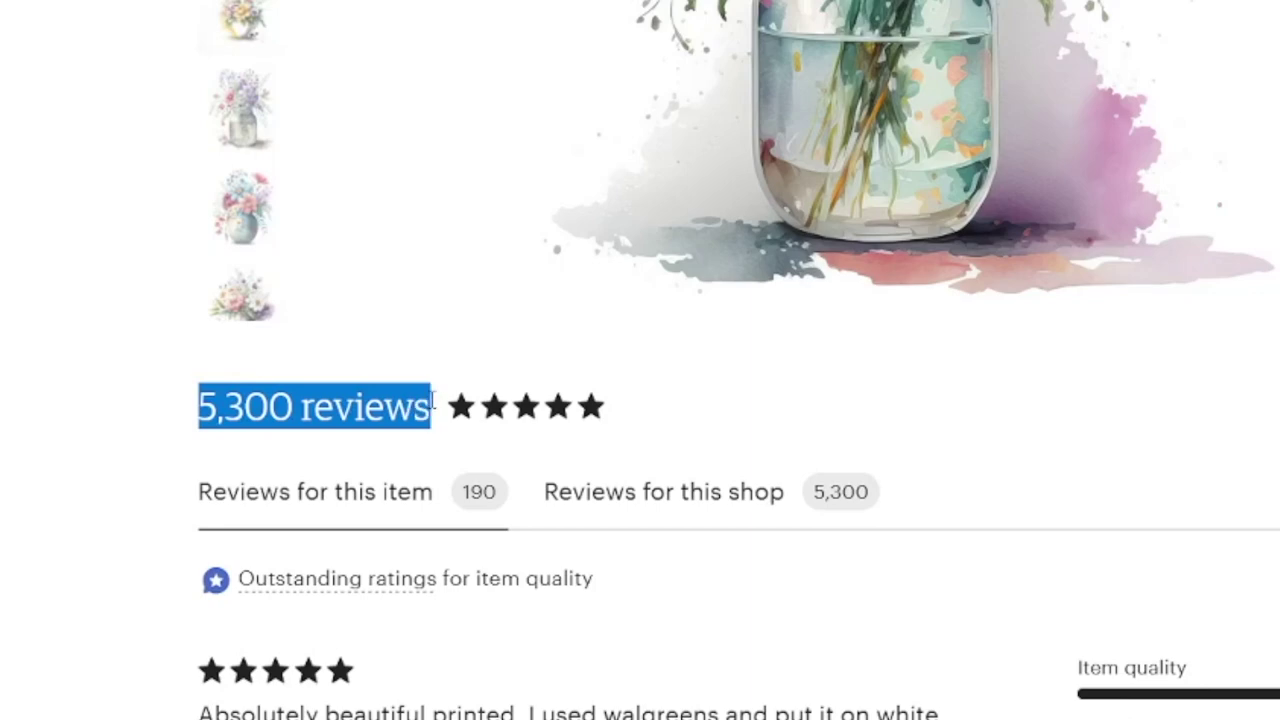
left_click(433, 402)
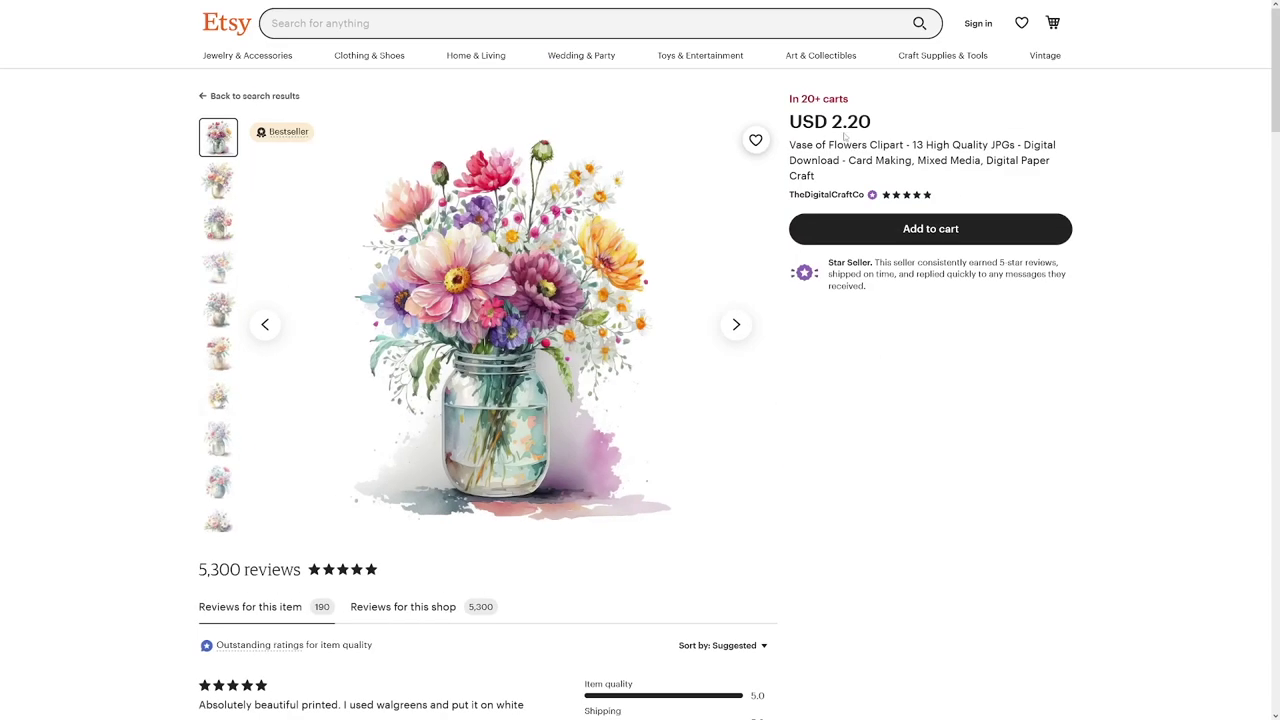
left_click_drag(830, 121, 870, 121)
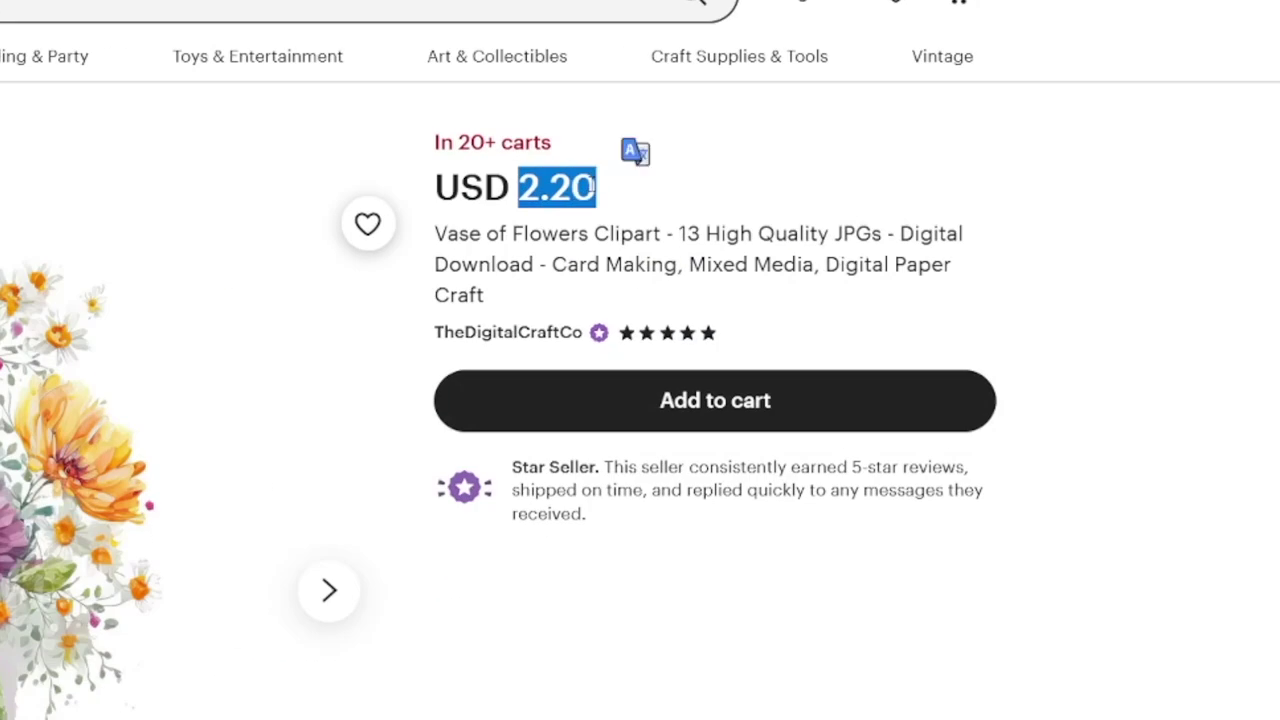
left_click(980, 141)
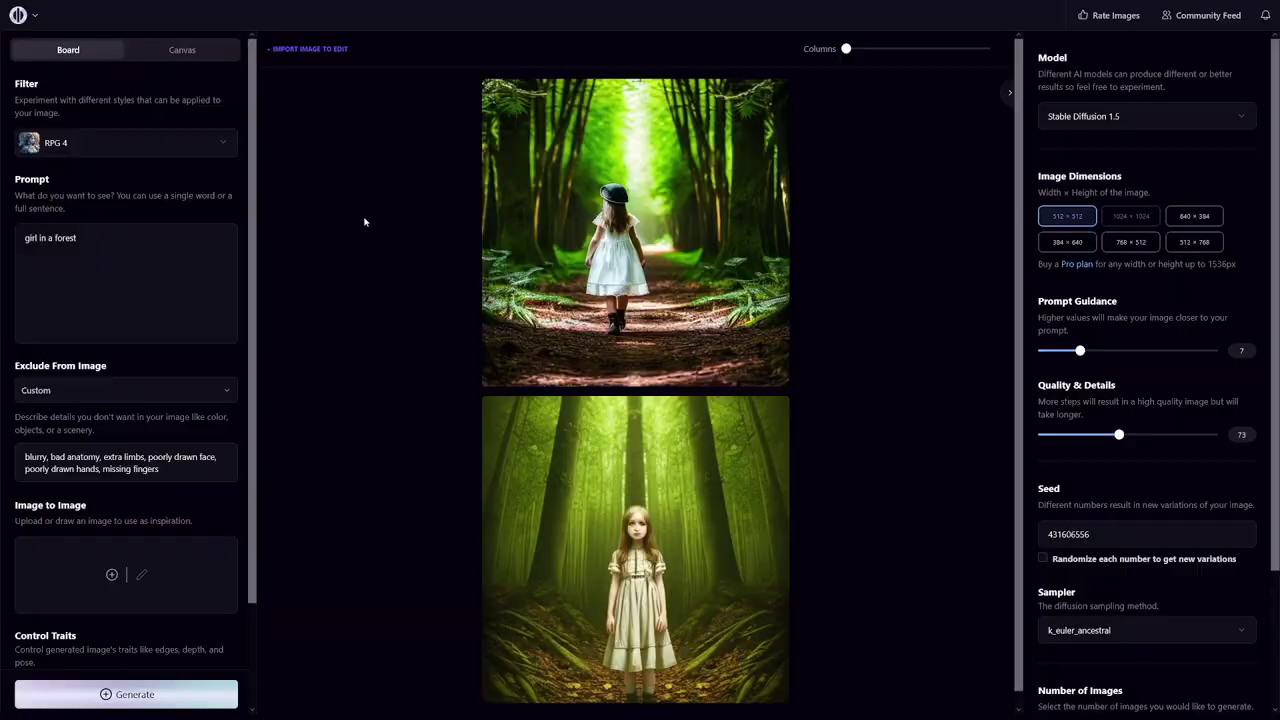
Switch back to Playground AI, set the filter to Wall Art and generate the "girl in a forest" image
left_click(226, 146)
scroll(406, 356, "down", 5)
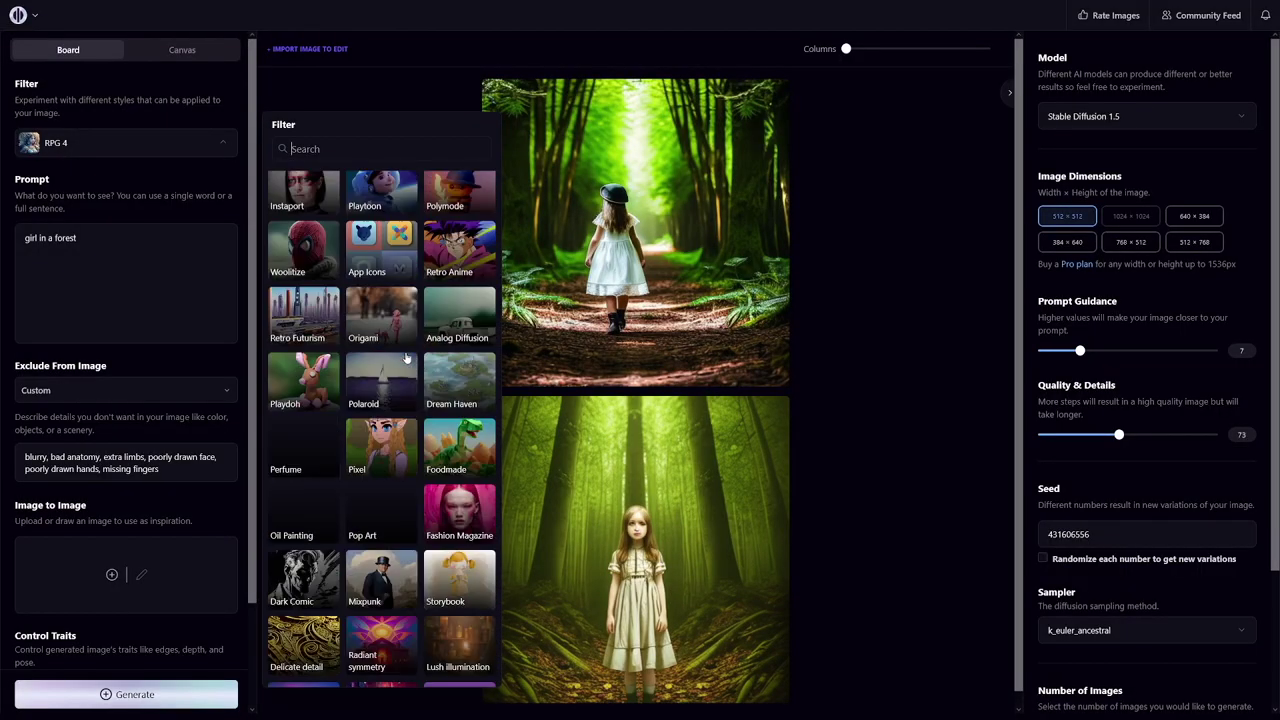
scroll(417, 343, "down", 3)
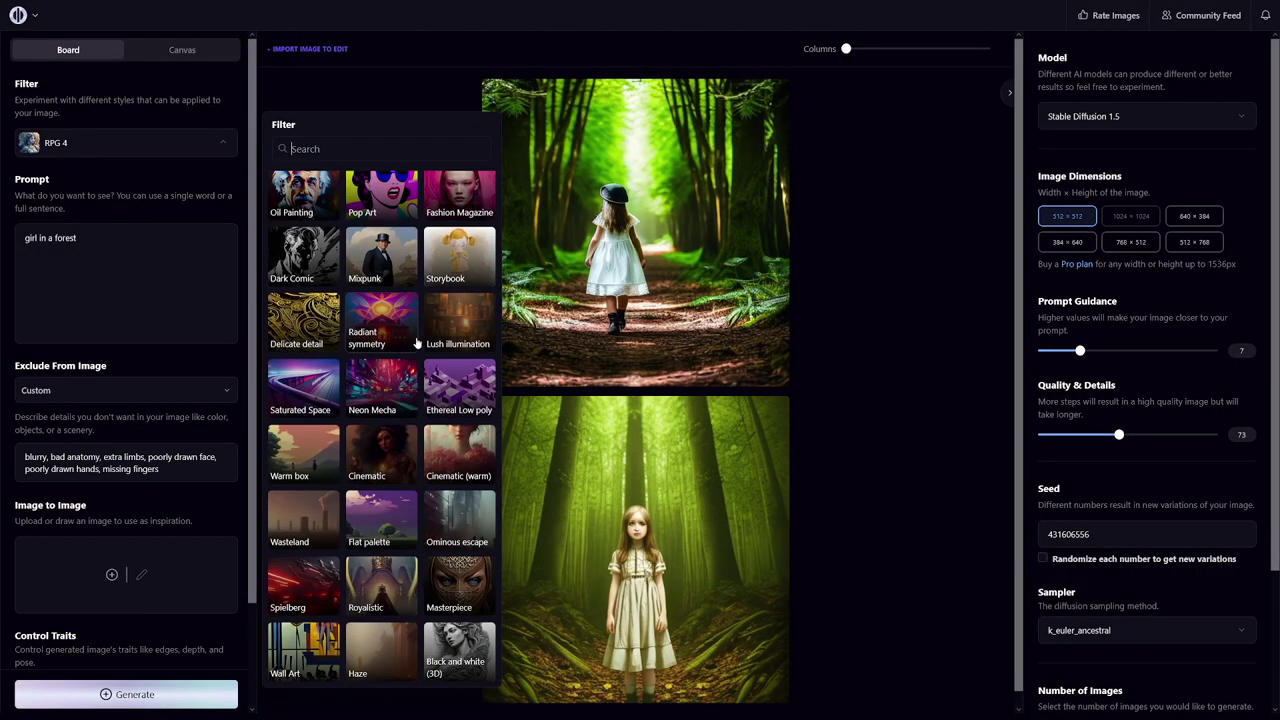
left_click(303, 655)
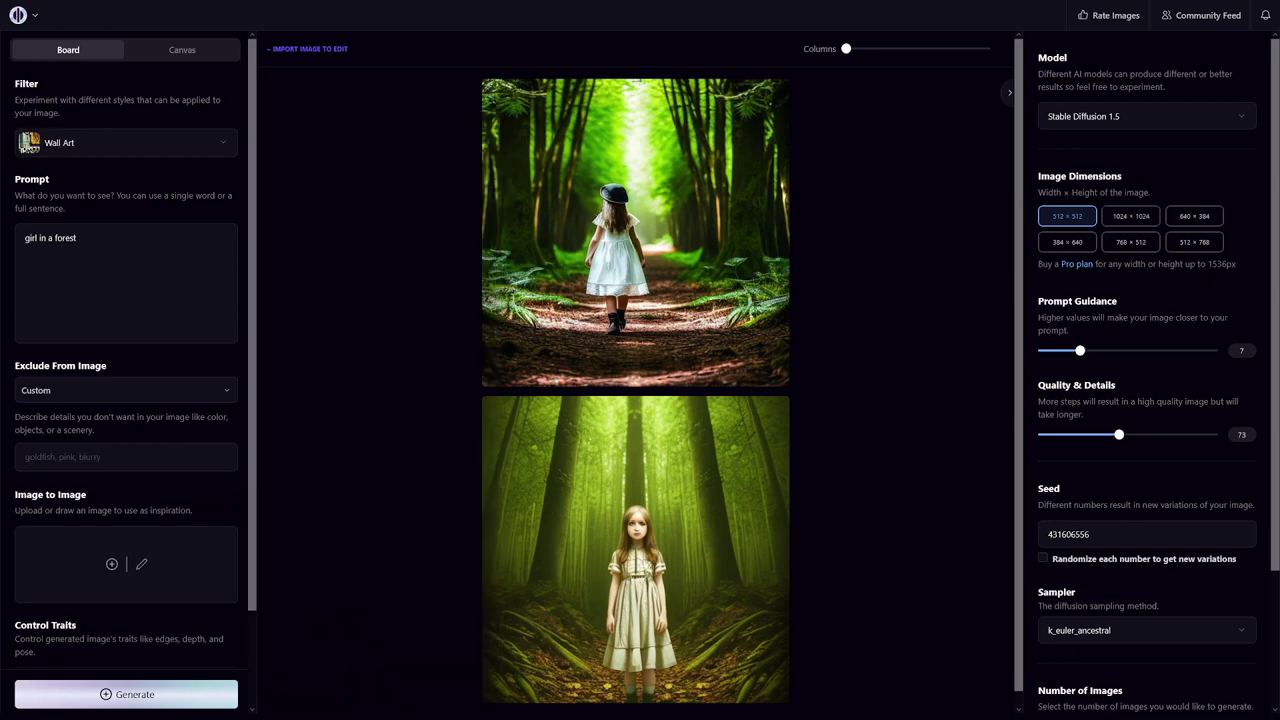
left_click(166, 692)
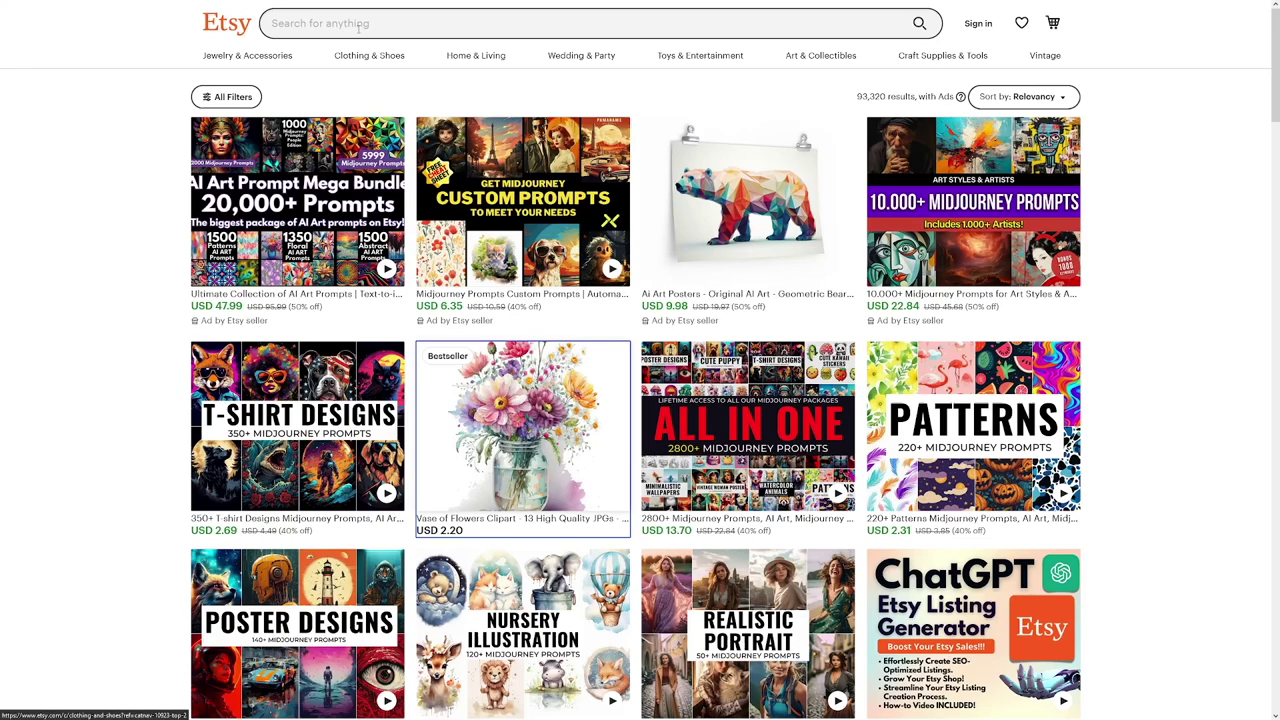
Switch to Etsy, search for "wall art" and look through the resulting product listings
left_click(369, 21)
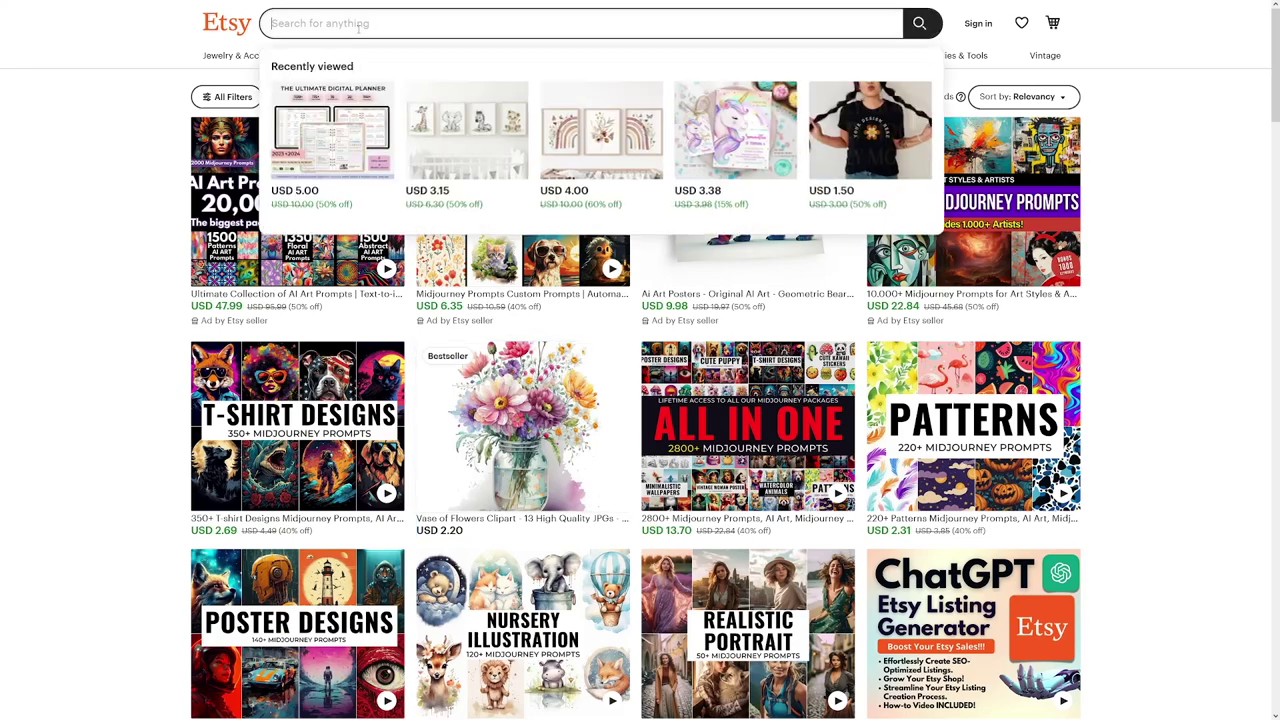
type("wall art")
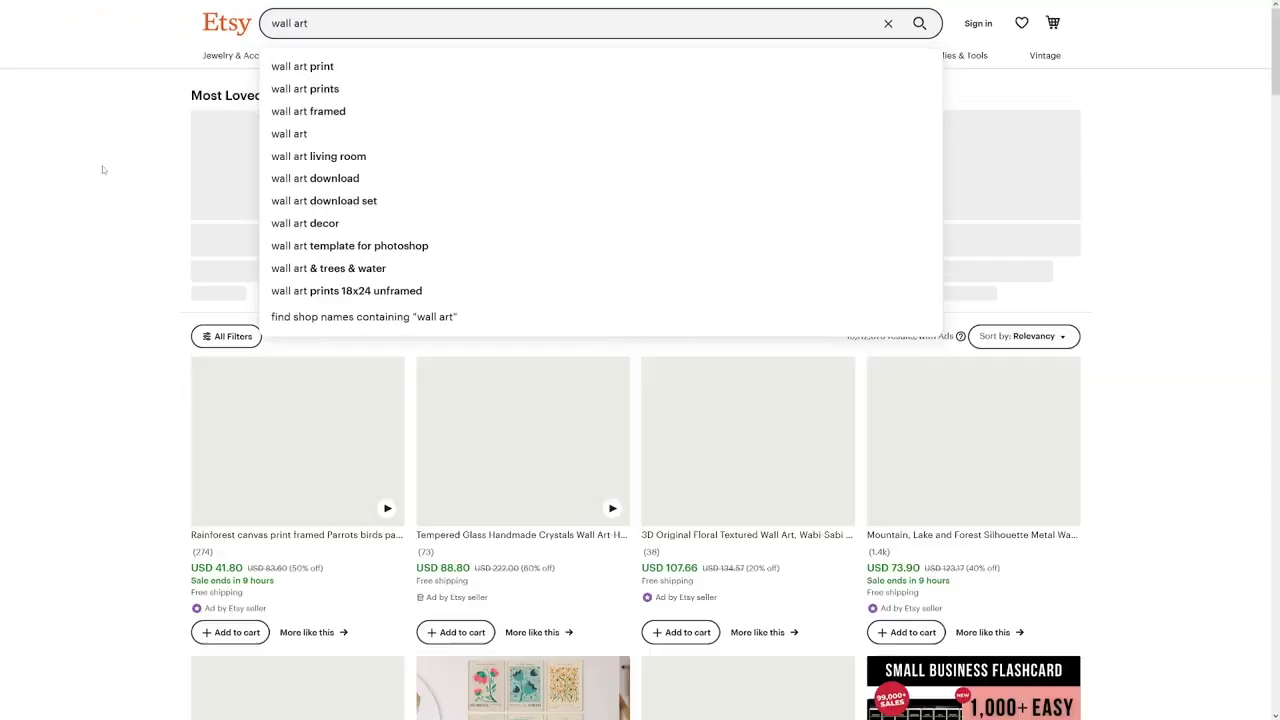
scroll(126, 180, "down", 2)
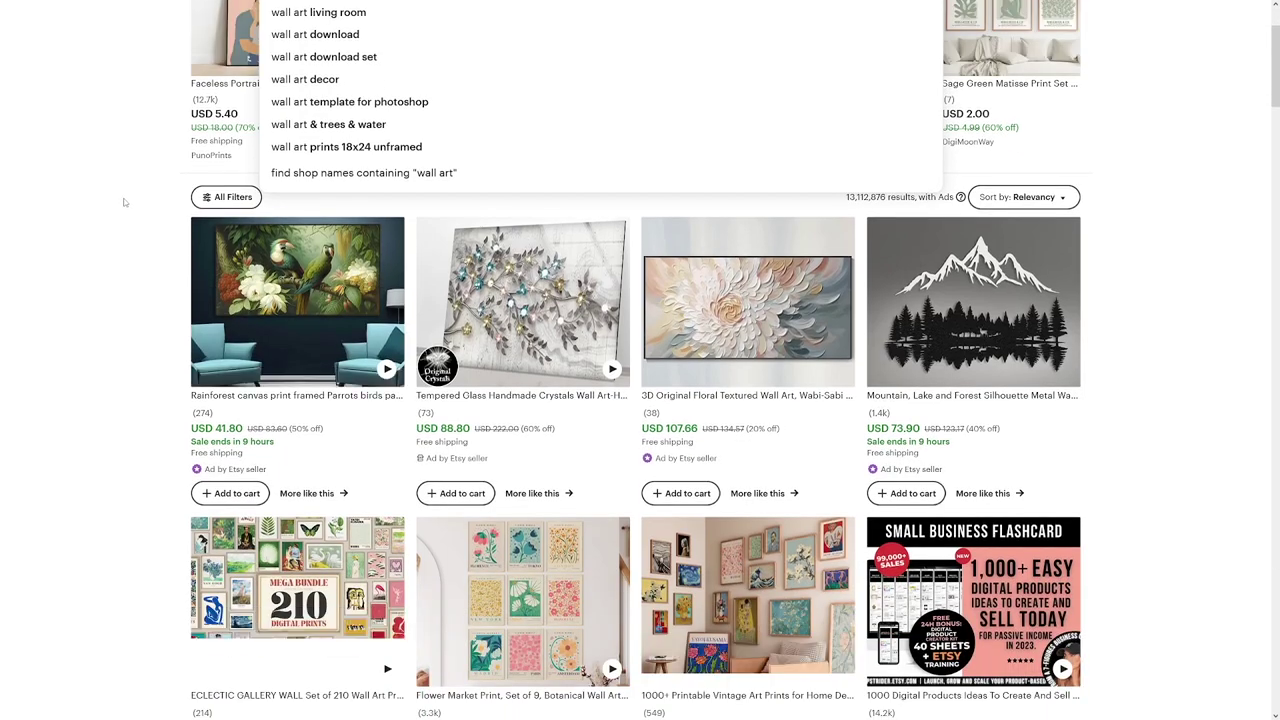
scroll(145, 198, "down", 2)
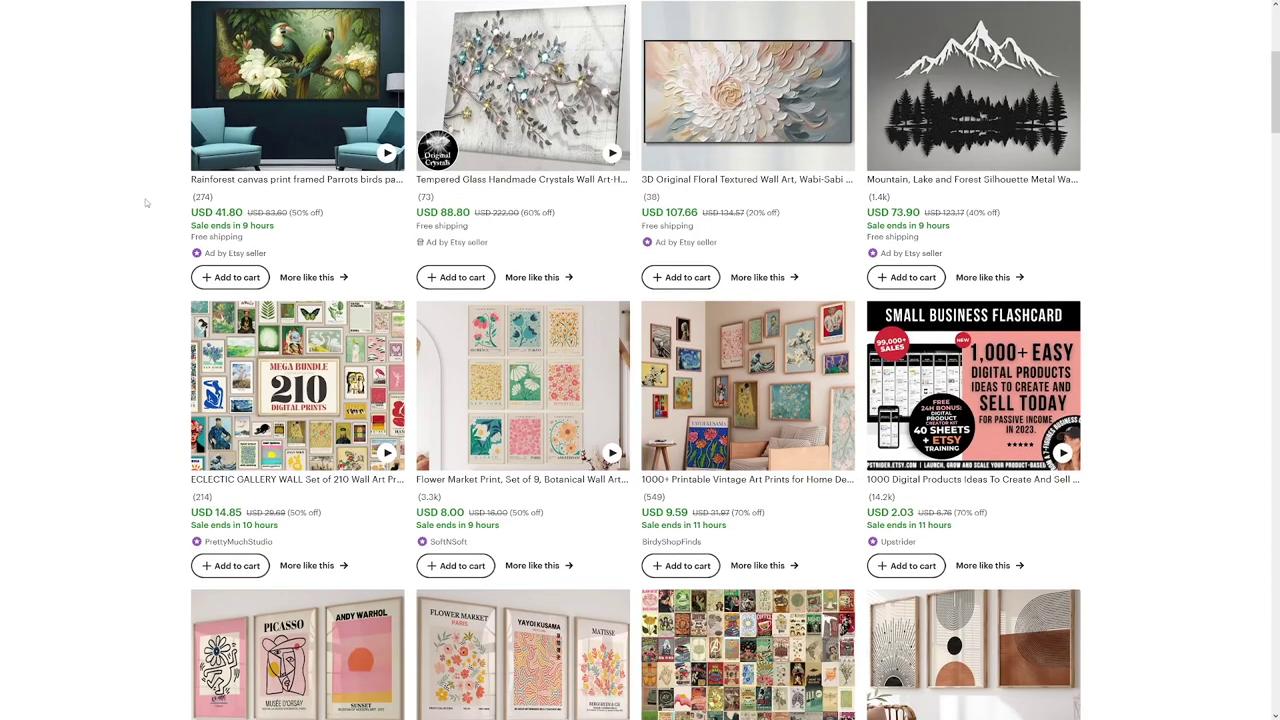
scroll(145, 203, "down", 3)
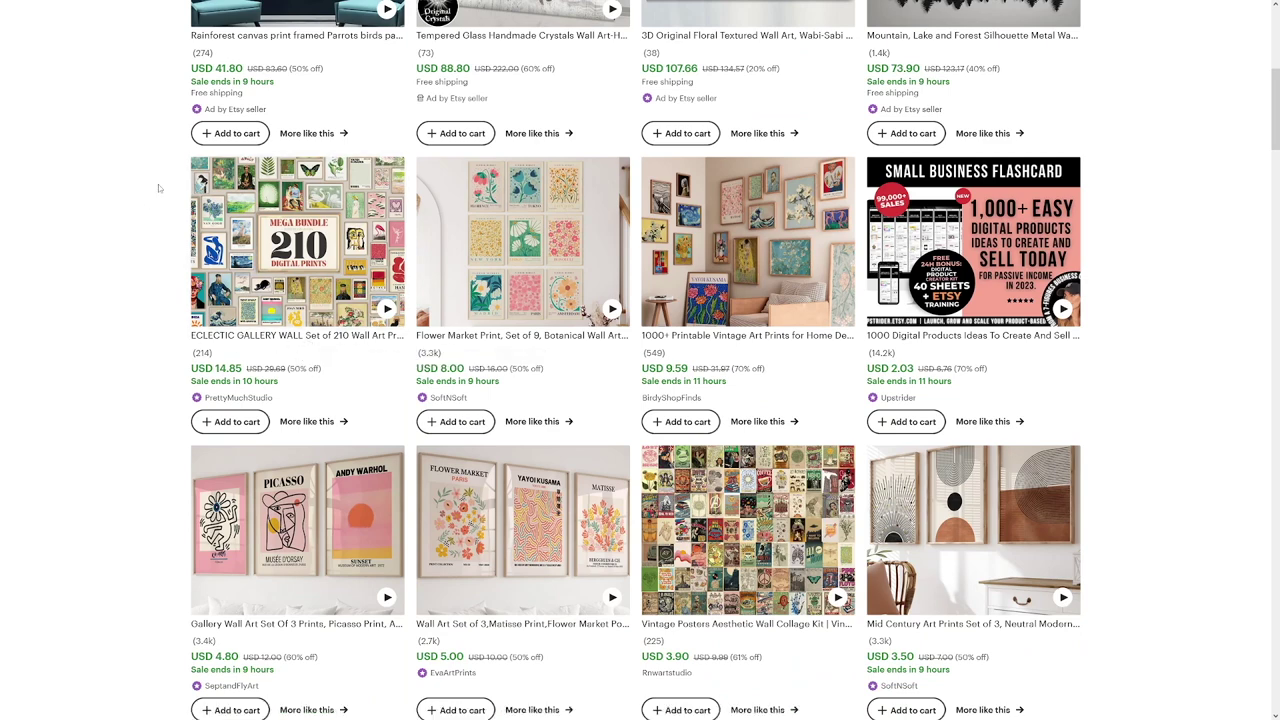
scroll(158, 186, "down", 6)
scroll(158, 187, "down", 3)
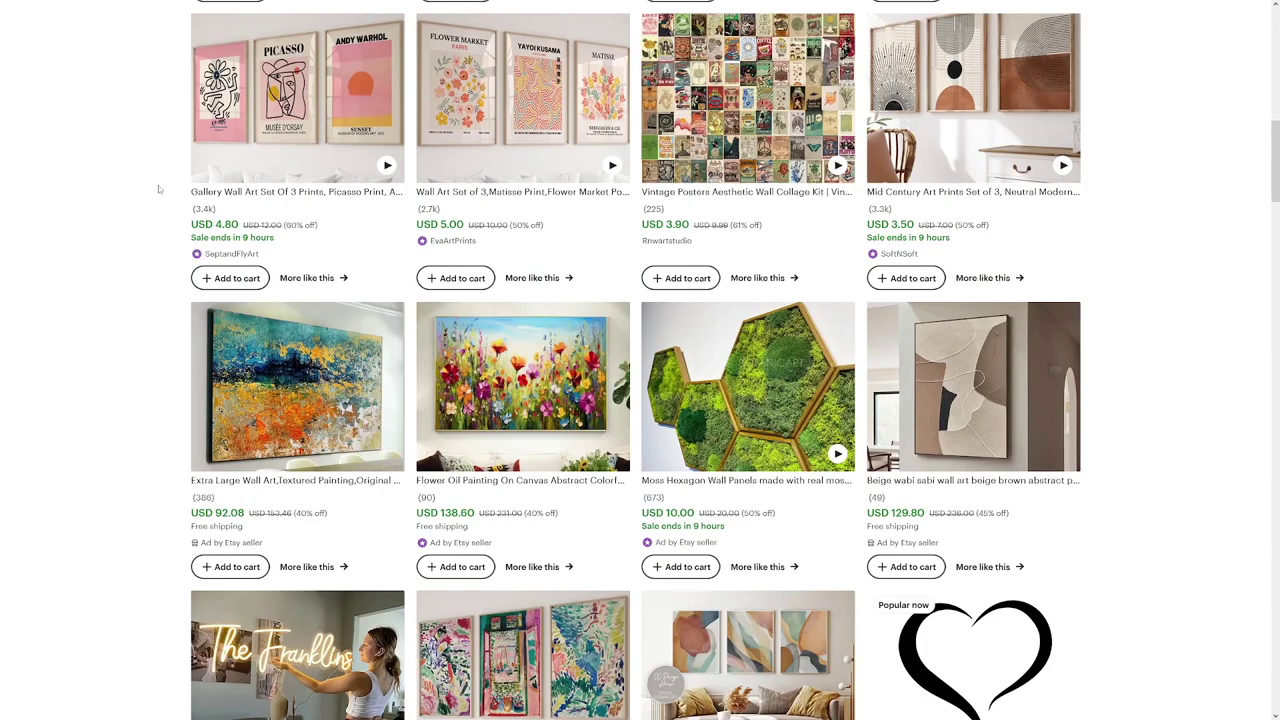
scroll(158, 185, "down", 3)
scroll(158, 185, "down", 10)
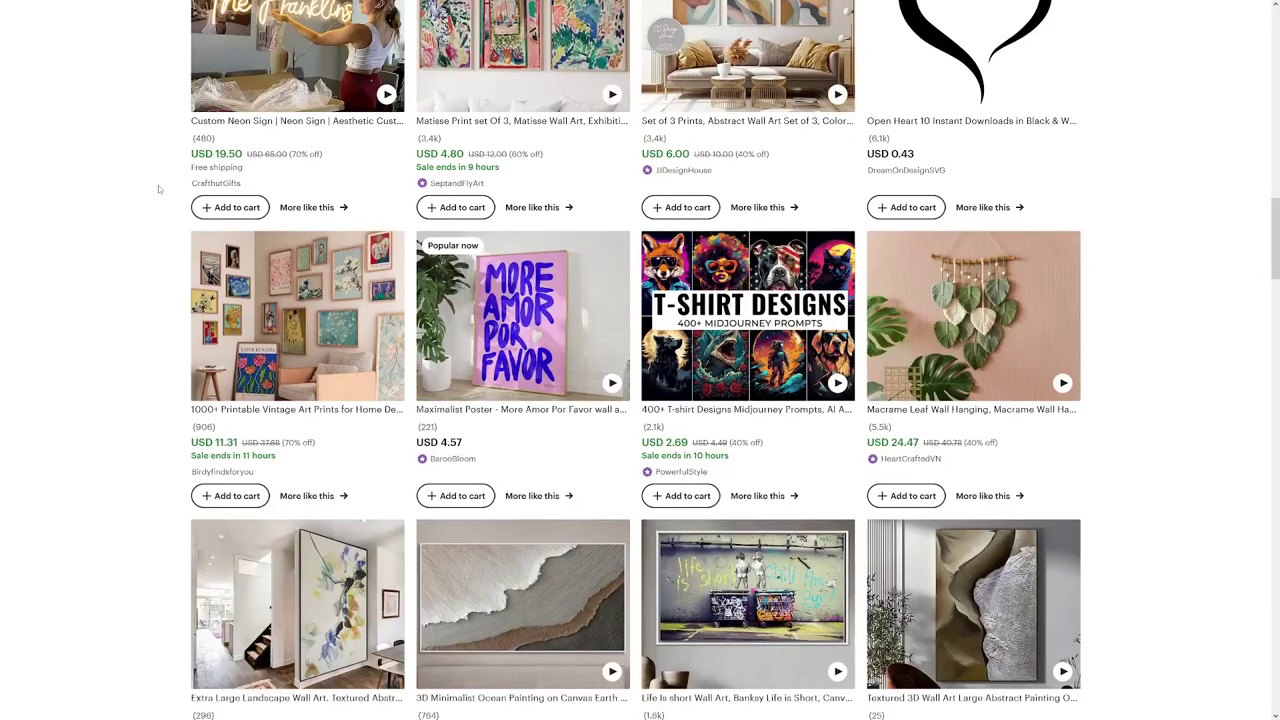
scroll(158, 185, "down", 2)
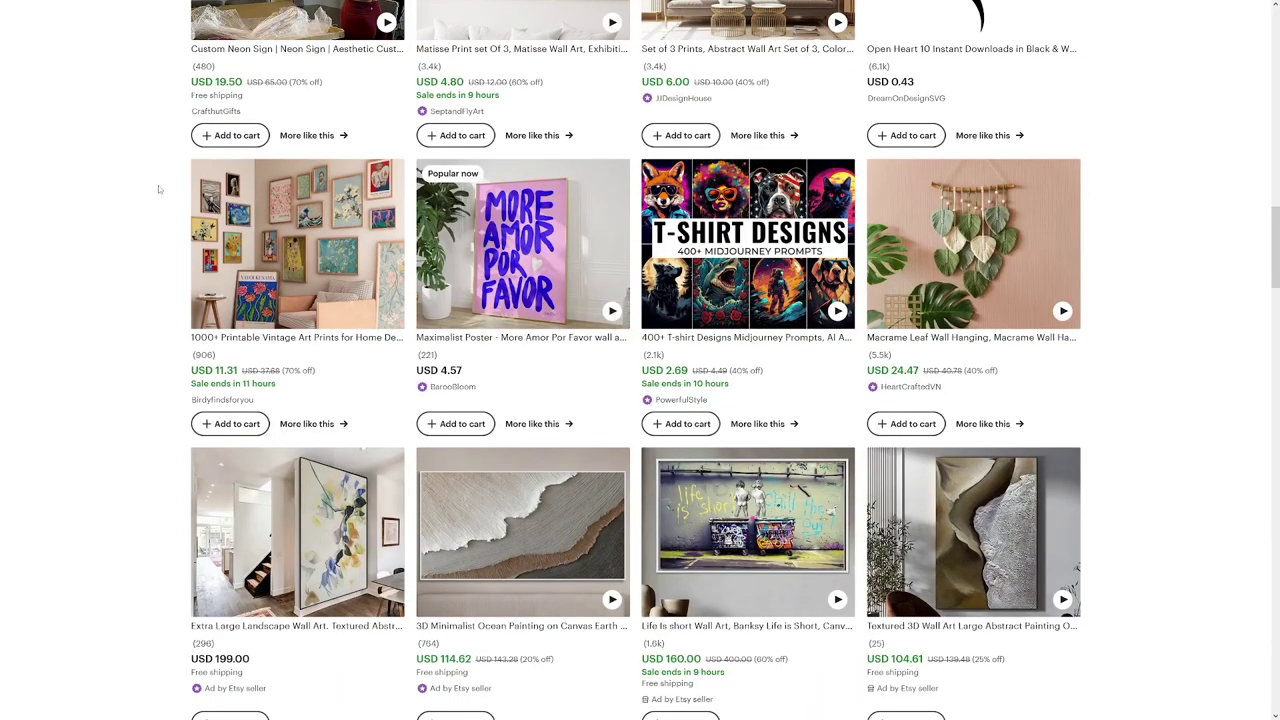
scroll(158, 187, "down", 3)
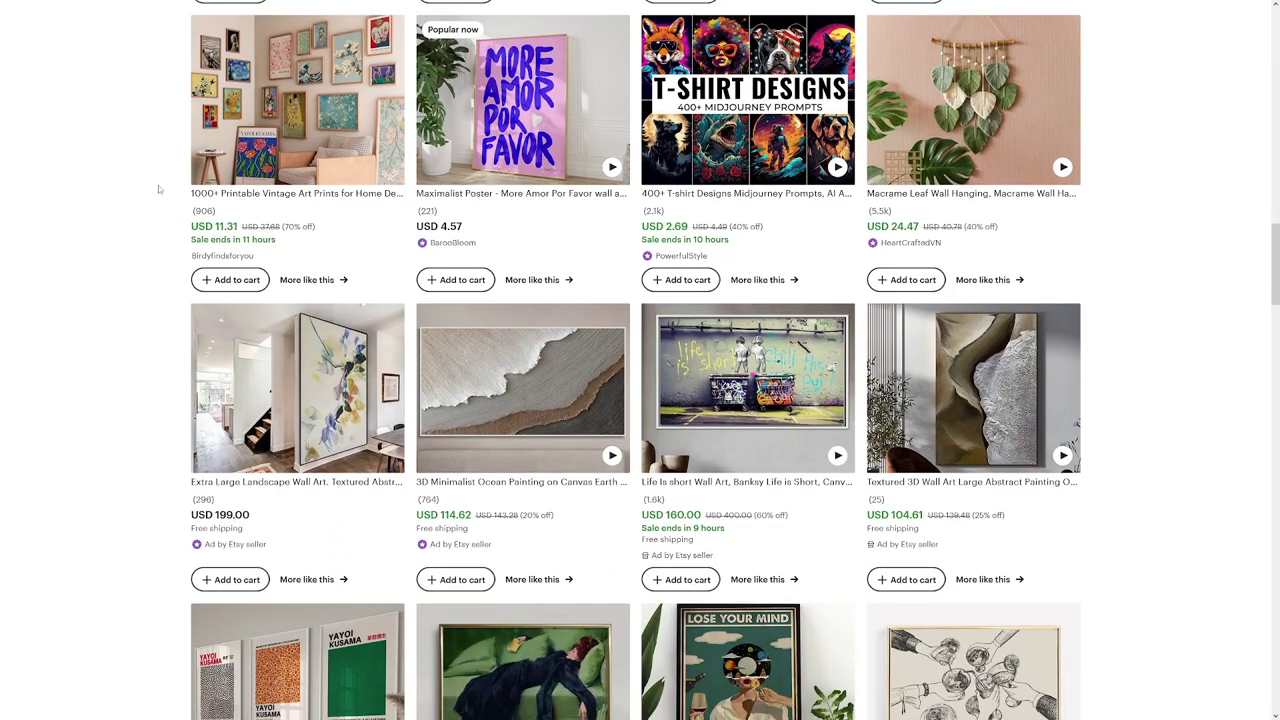
scroll(158, 185, "down", 3)
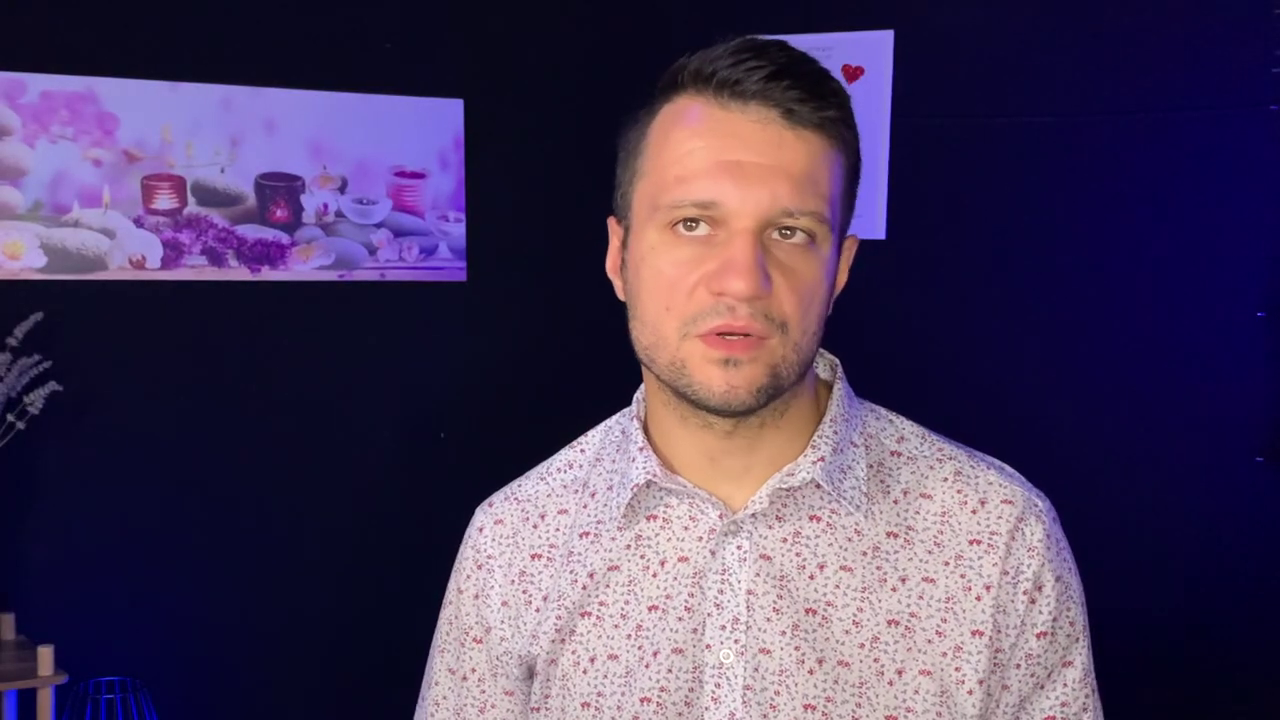